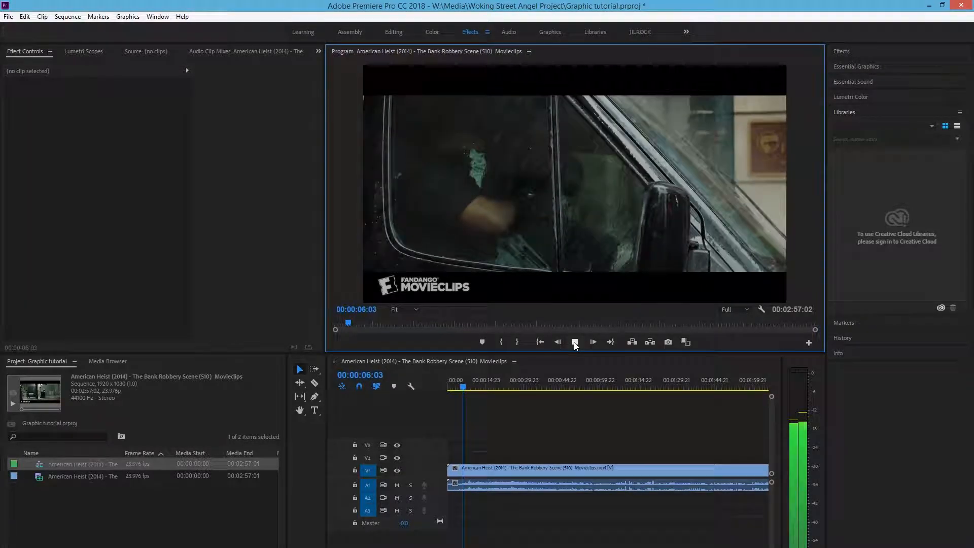
Apply the Crop effect to the movie clip on V1 and set its bottom crop to 13%
click(574, 343)
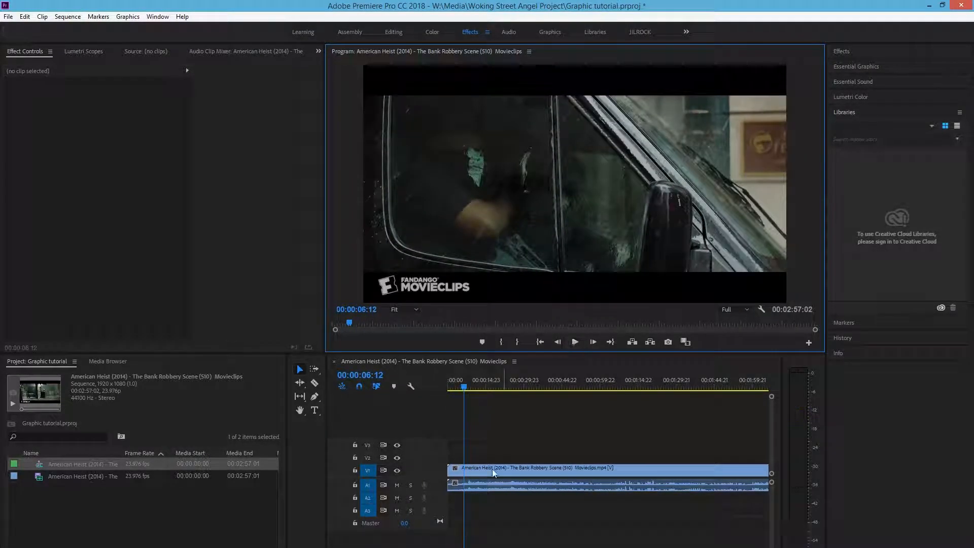
drag(465, 389, 444, 387)
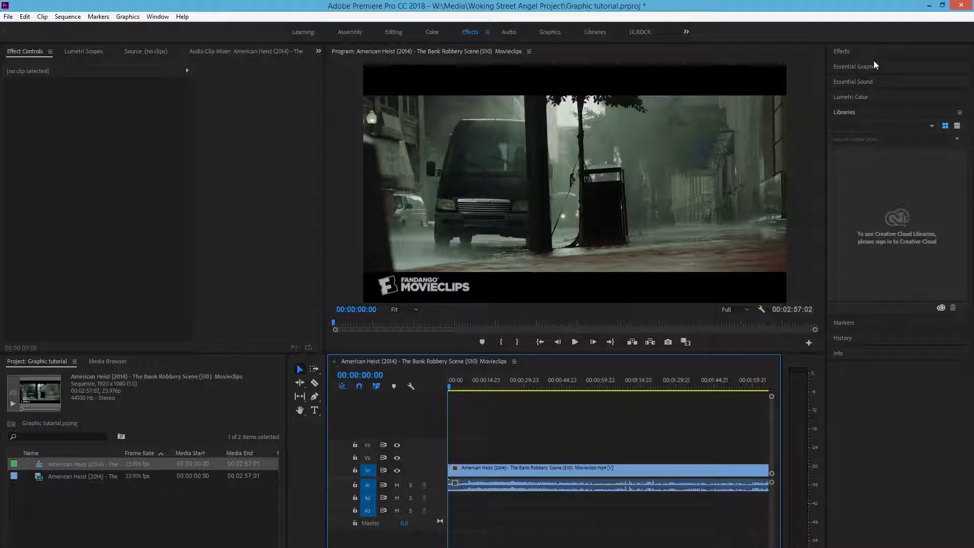
click(841, 51)
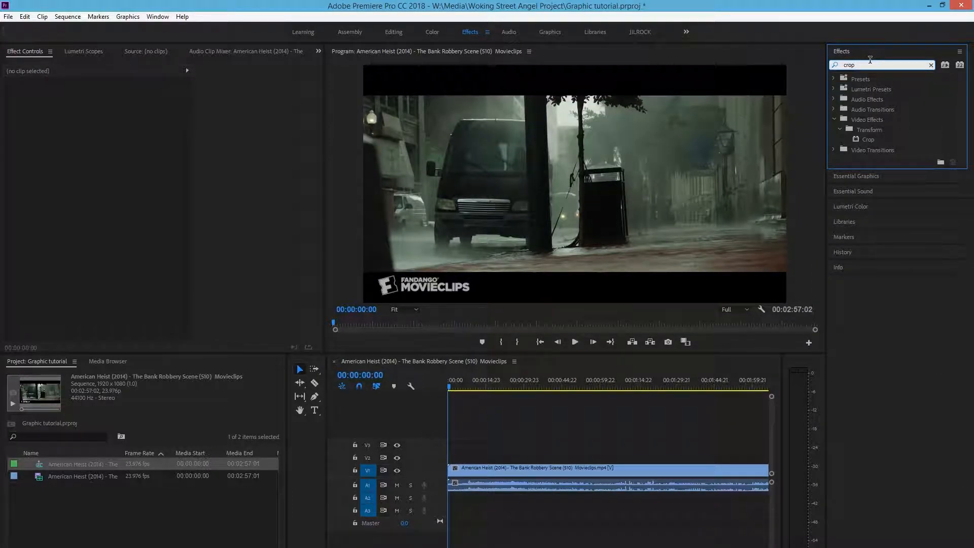
click(870, 140)
drag(868, 139, 507, 481)
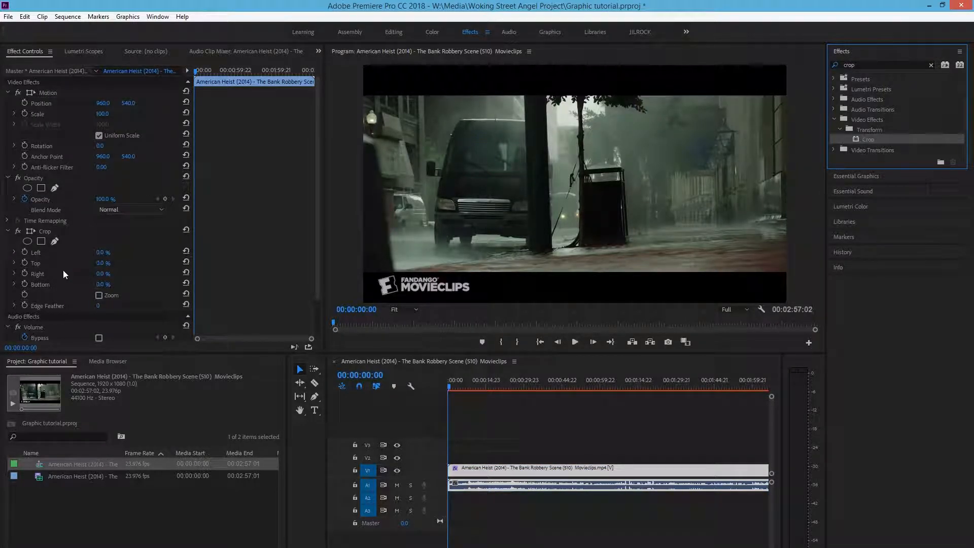
click(101, 285)
mouse_move(102, 285)
mouse_down()
mouse_move(124, 285)
mouse_move(109, 285)
mouse_up()
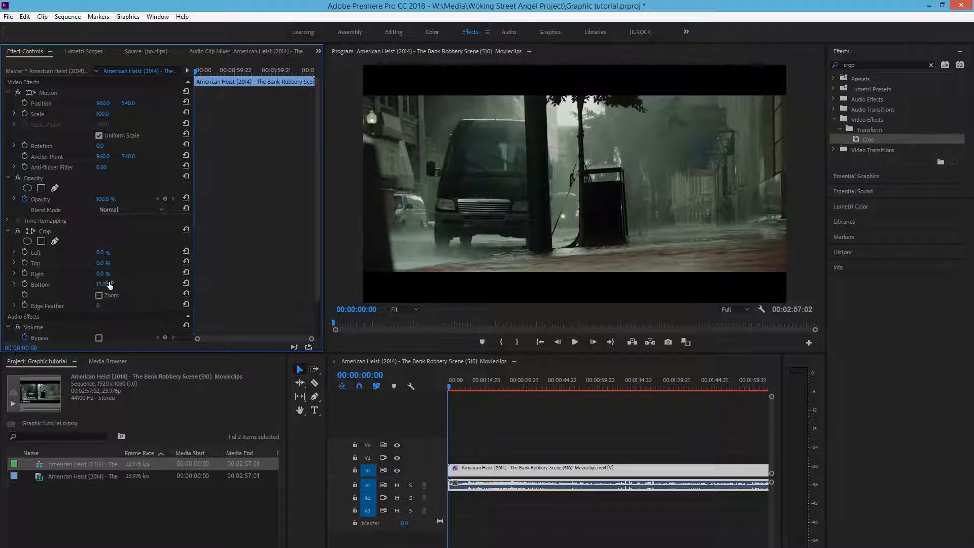
Play the opening seconds of the sequence to check the cropped picture, and return to the start
click(498, 516)
key(space)
drag(468, 387, 470, 389)
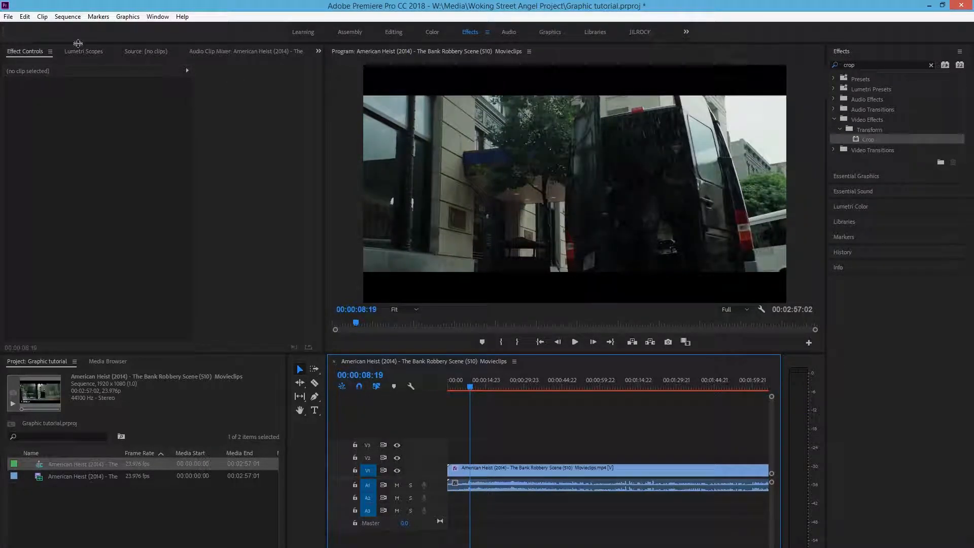
click(507, 468)
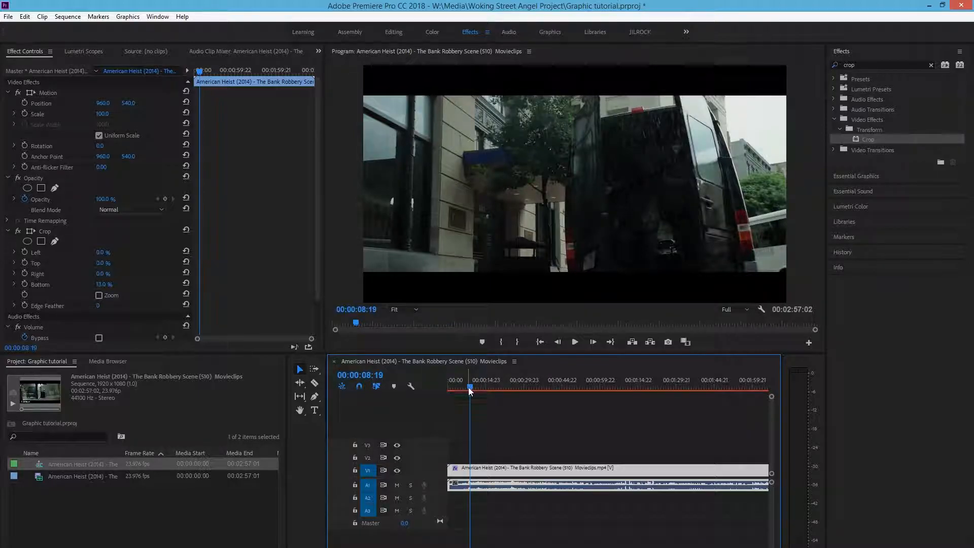
drag(467, 387, 439, 403)
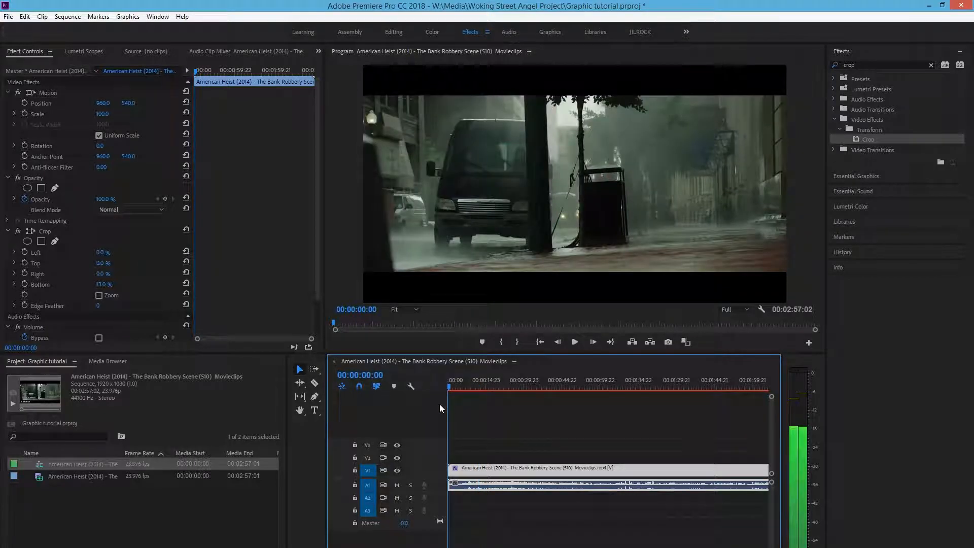
Add a text layer low in the middle of the picture with the placeholder text "fdhfdgf"
click(315, 410)
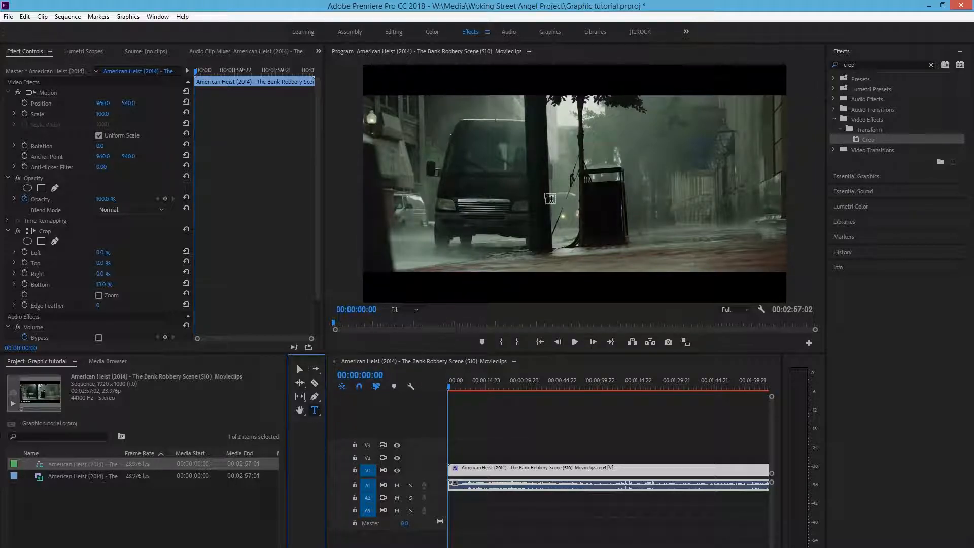
click(524, 261)
click(524, 261)
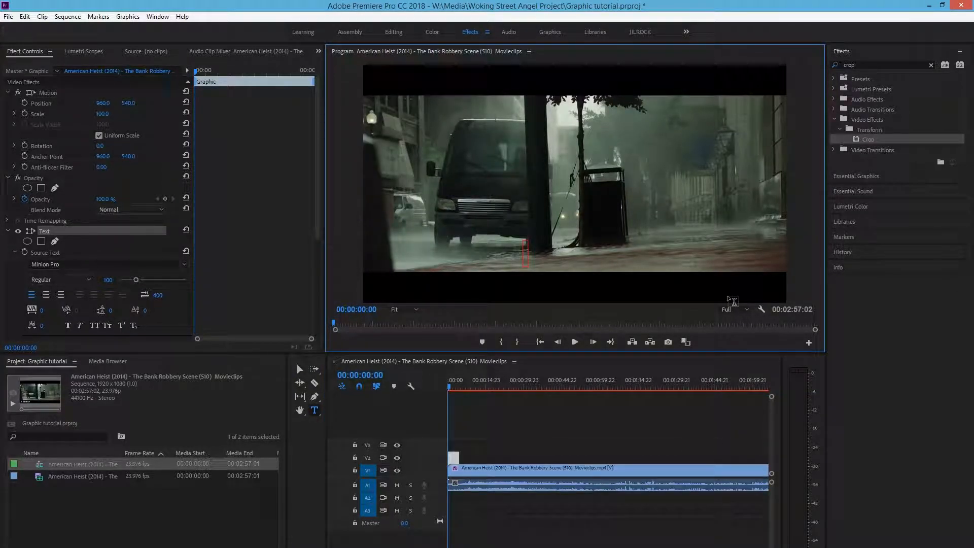
text(fdhfdgfdgklhg)
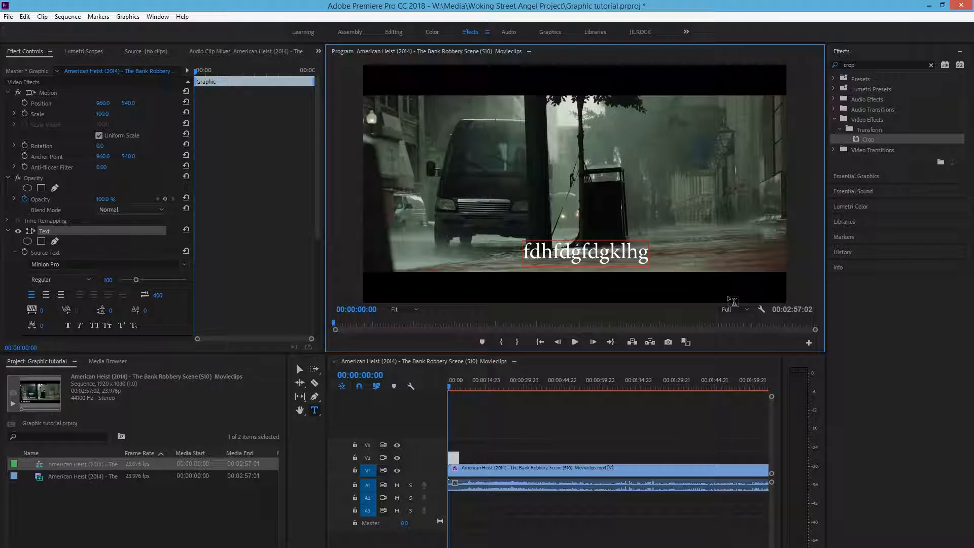
text(dfg)
key(BackSpace)
key(BackSpace)
key(BackSpace)
key(BackSpace)
key(BackSpace)
key(BackSpace)
key(BackSpace)
key(BackSpace)
key(BackSpace)
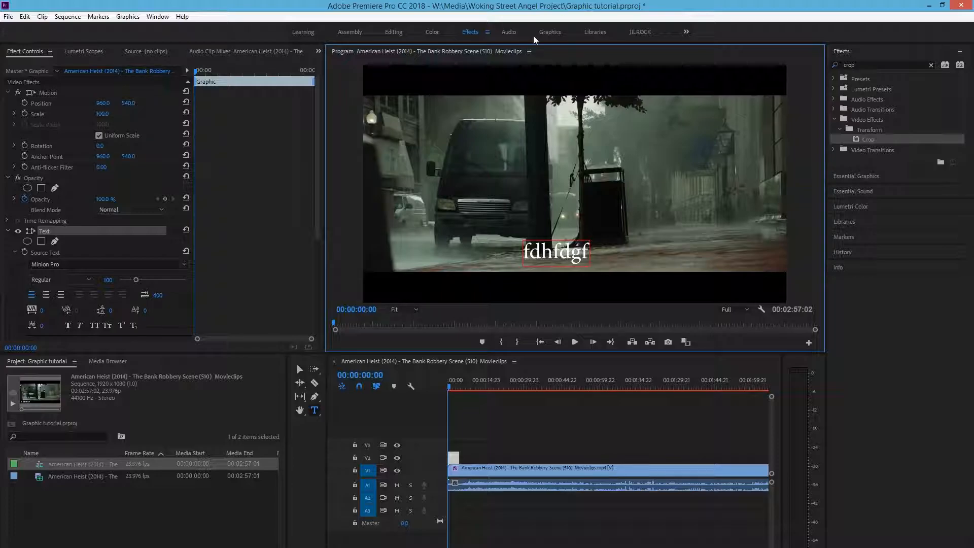
Switch to the Graphics workspace and replace the placeholder text with "Washington, USA"
click(547, 32)
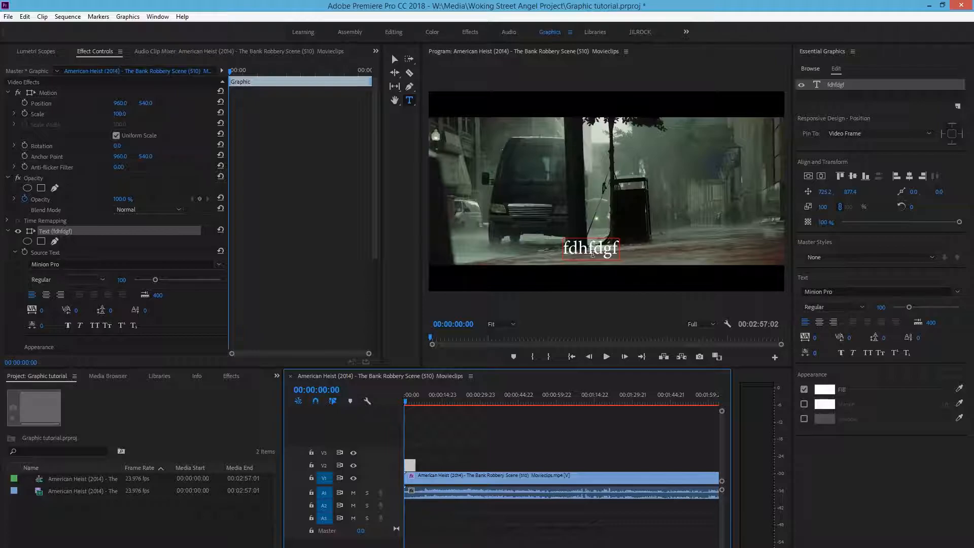
drag(566, 248, 637, 251)
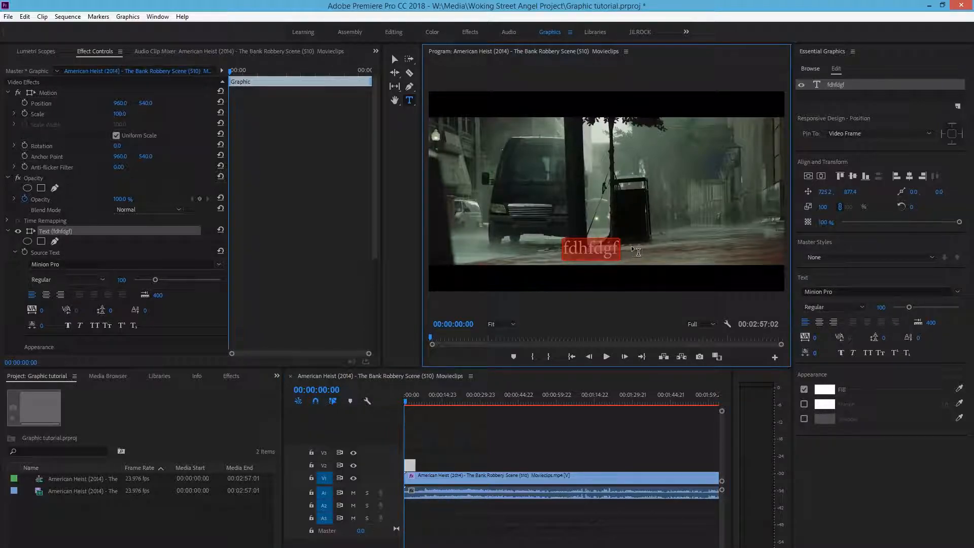
text(Washington)
text(Washington)
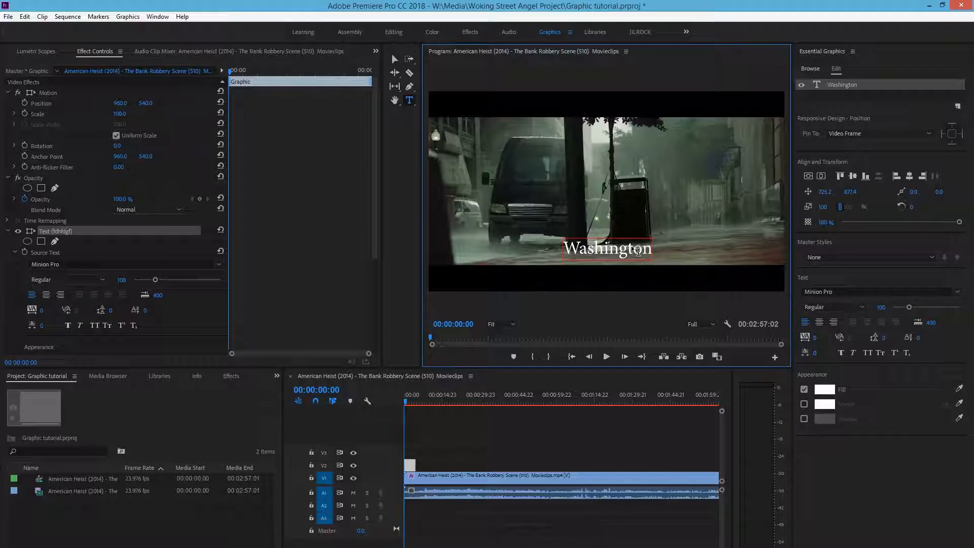
text(, USA)
Extend the title clip on V2 slightly and move its text toward the picture's lower right, at about 1169, 915
mouse_move(406, 404)
mouse_down()
mouse_move(421, 406)
mouse_move(406, 404)
mouse_up()
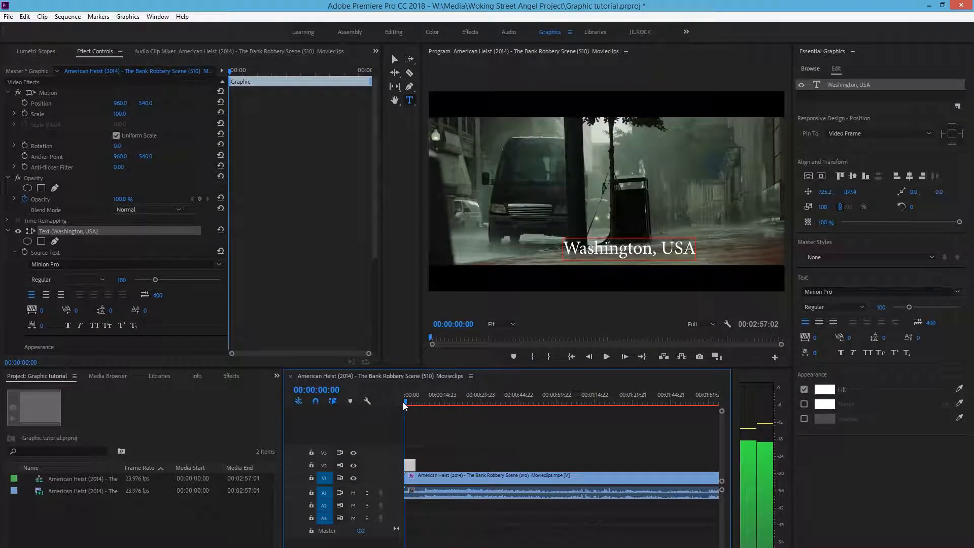
mouse_move(415, 465)
mouse_down()
mouse_move(584, 462)
mouse_move(413, 465)
mouse_up()
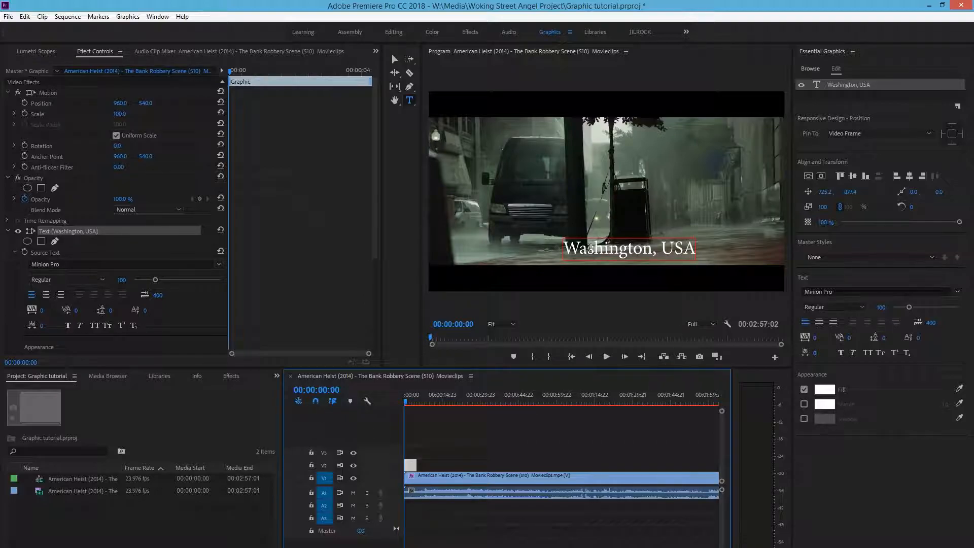
click(395, 59)
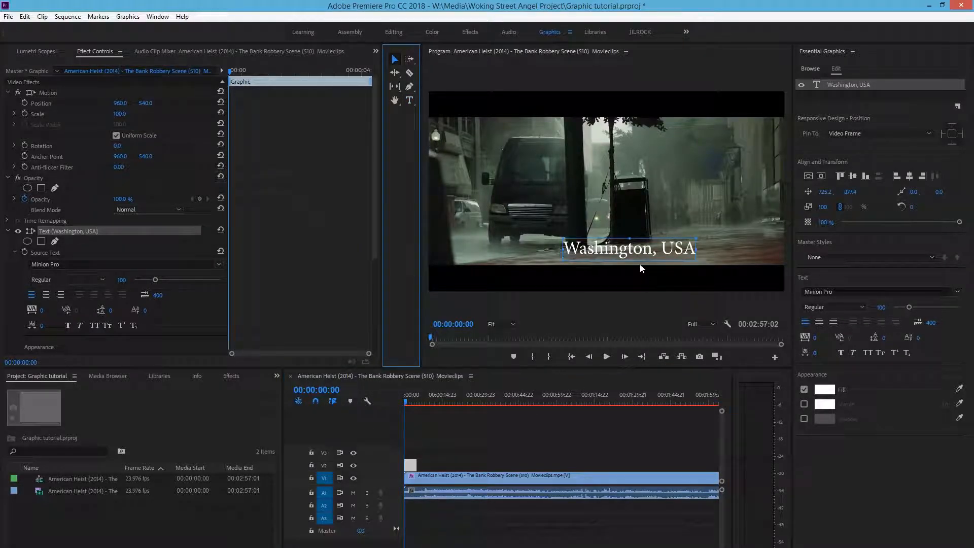
drag(659, 252, 726, 256)
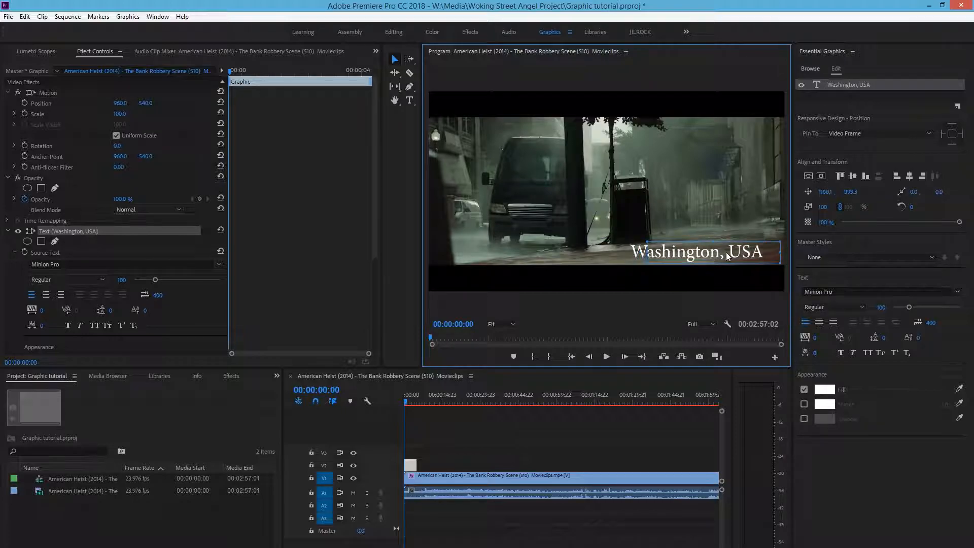
key(ctrl+z)
drag(639, 254, 721, 261)
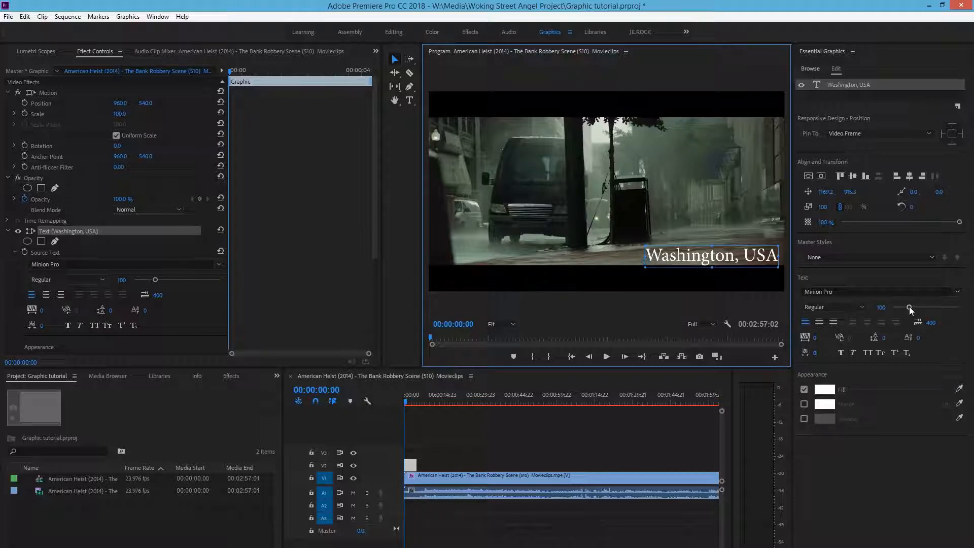
Reduce the title's font size to 40 and move it into the picture's lower right corner, at about 1616, 918
drag(909, 307, 899, 308)
drag(686, 261, 695, 258)
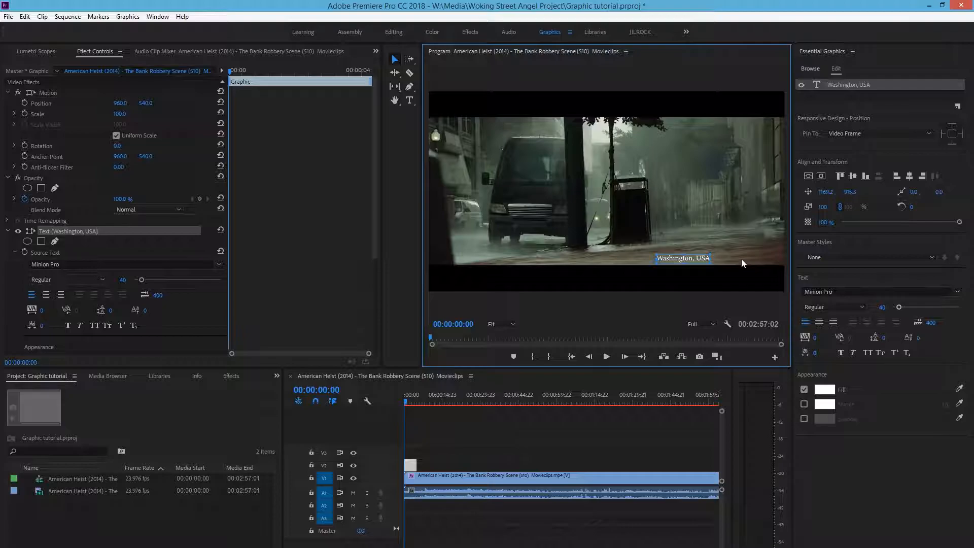
drag(740, 258, 811, 259)
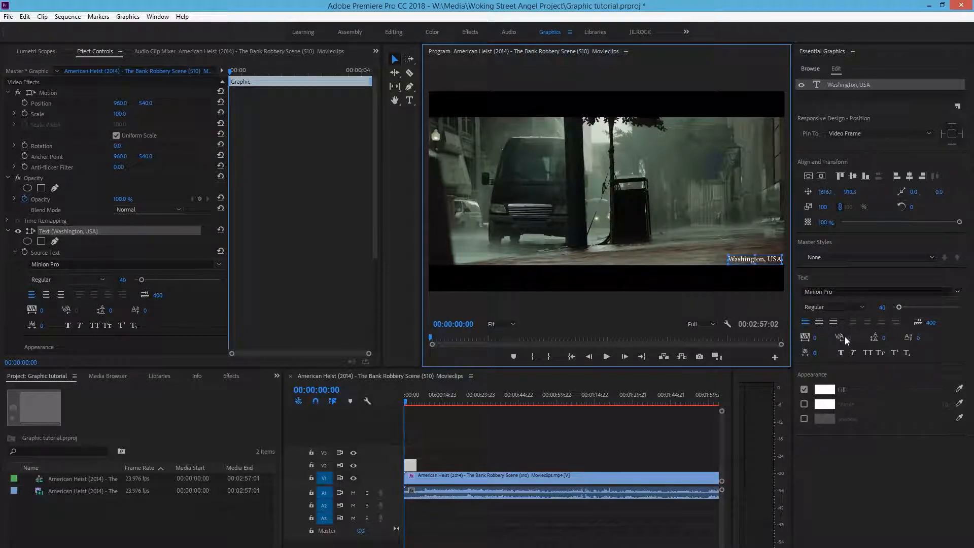
Set the title's font to Source Sans Pro ExtraLight
click(826, 291)
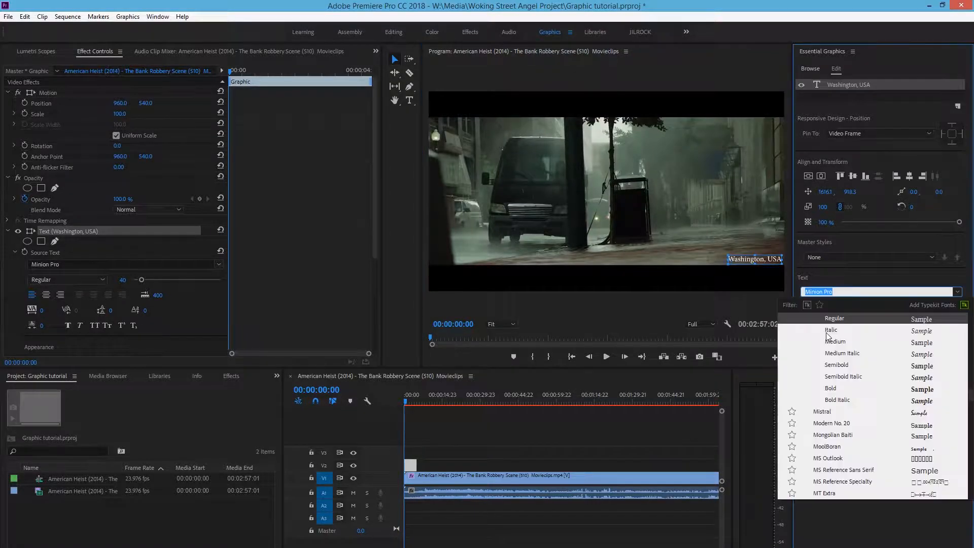
text(troj)
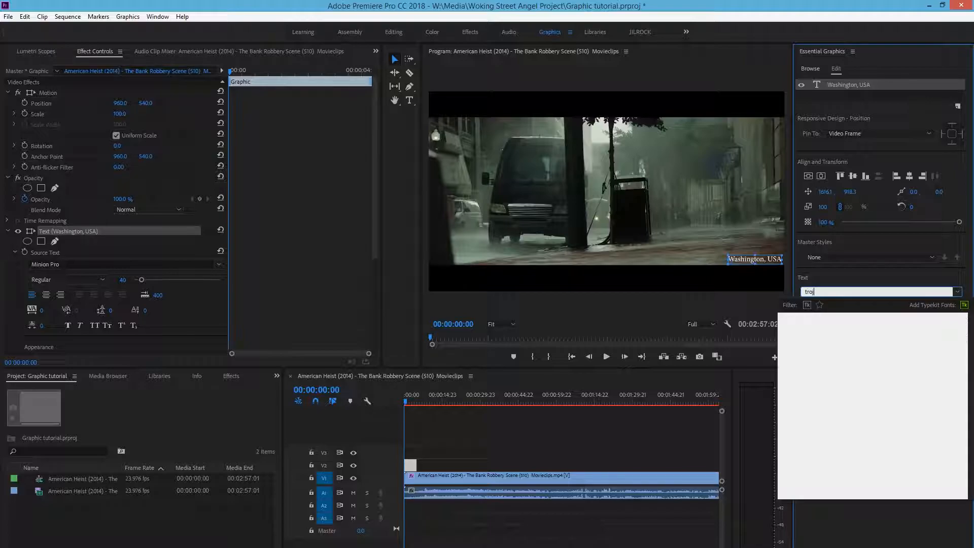
key(BackSpace)
key(BackSpace)
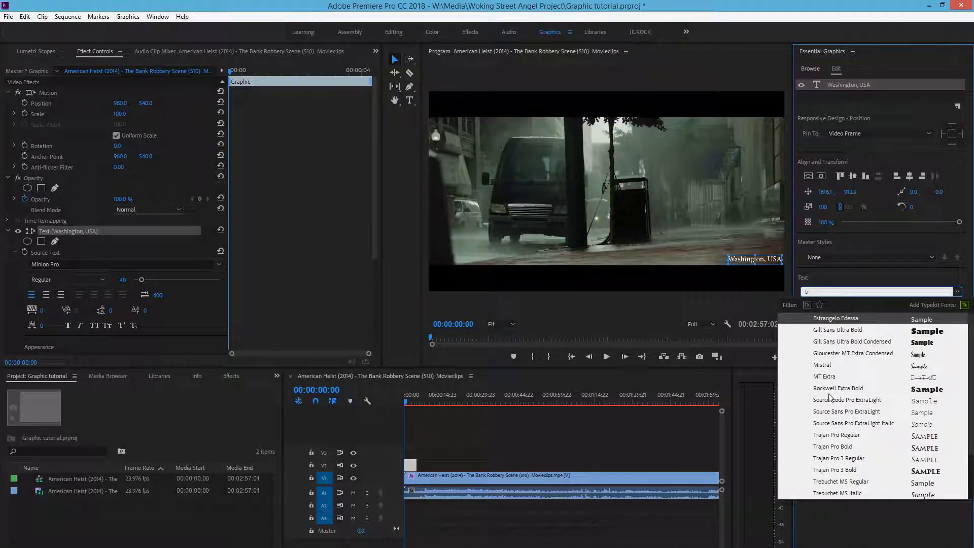
click(820, 412)
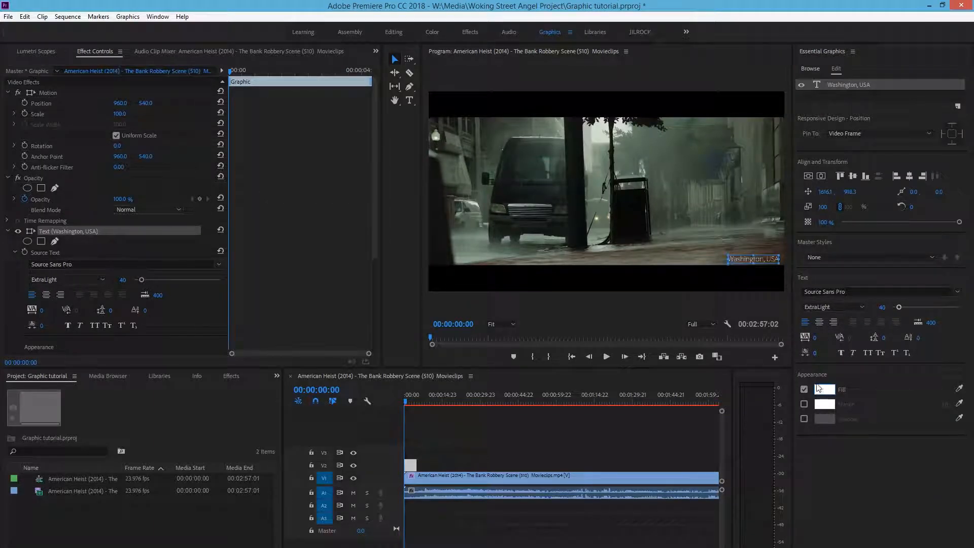
Set the title's font size to 55 and shift it left within the frame to about 1525, 918
drag(899, 307, 902, 307)
drag(748, 263, 734, 264)
click(855, 505)
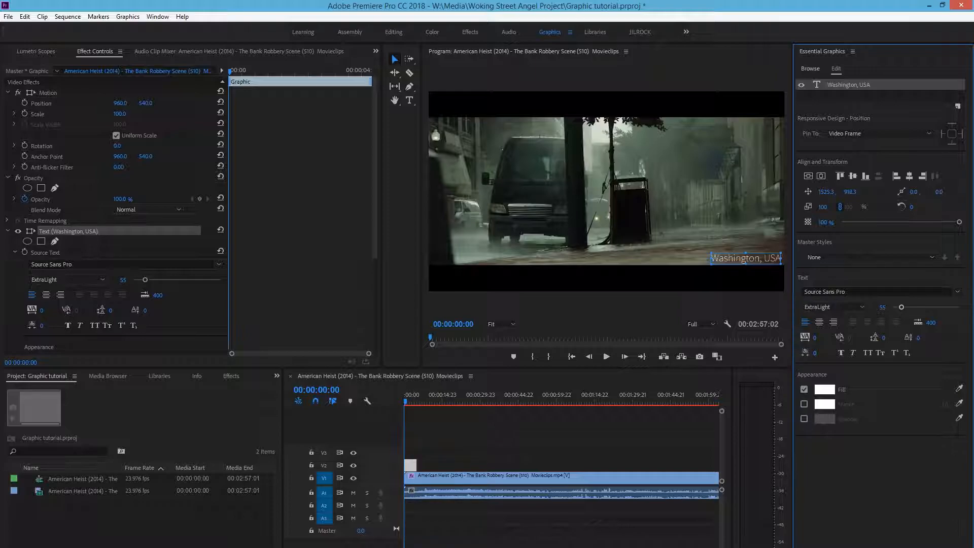
key(shift+3)
key(equal)
key(equal)
key(equal)
key(equal)
key(equal)
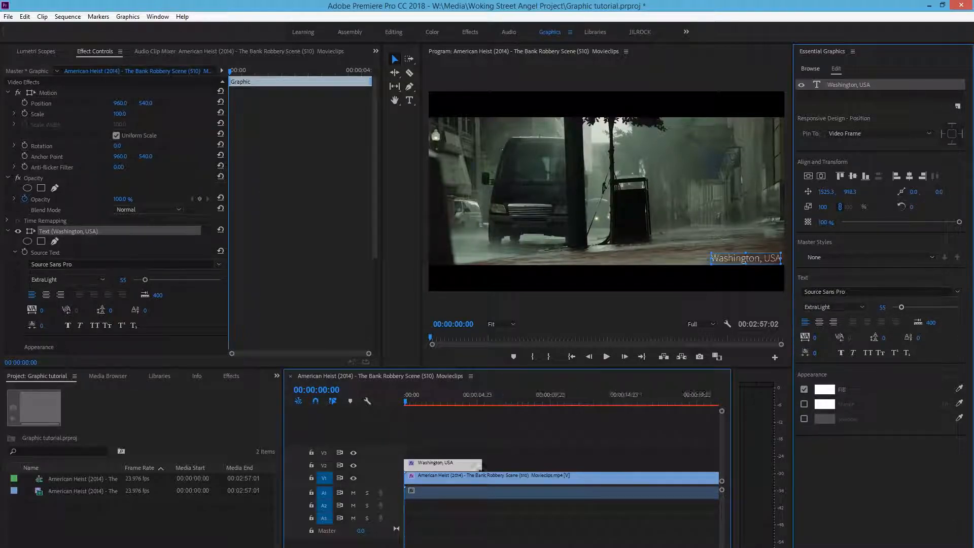
key(minus)
key(minus)
key(minus)
key(minus)
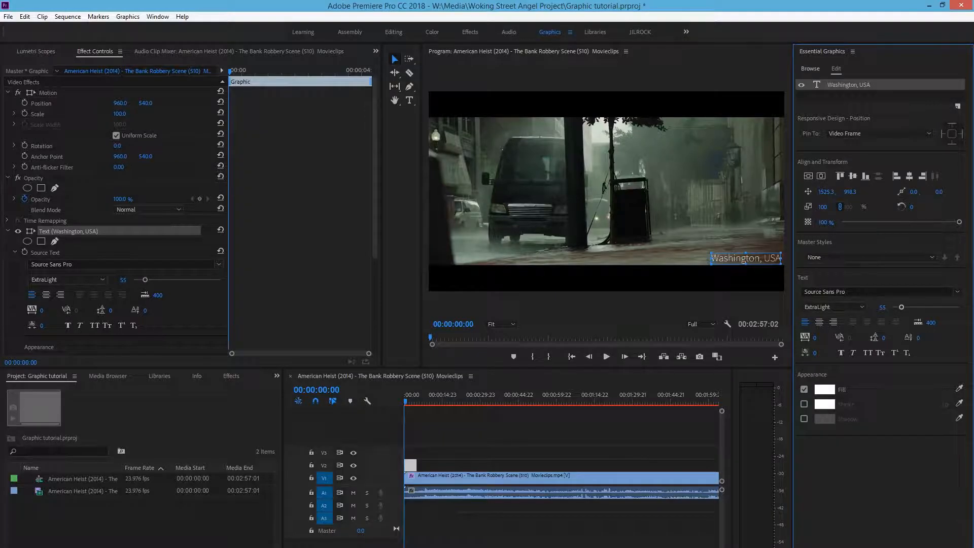
Trim the end of the "Washington, USA" title clip on V2 to the first shot change, at 00:00:03:16
key(equal)
key(equal)
key(equal)
key(equal)
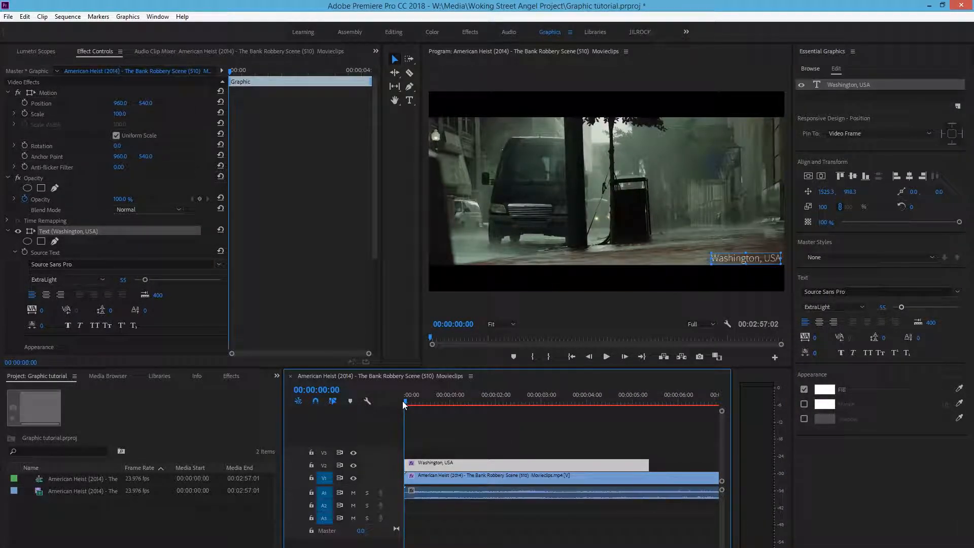
key(space)
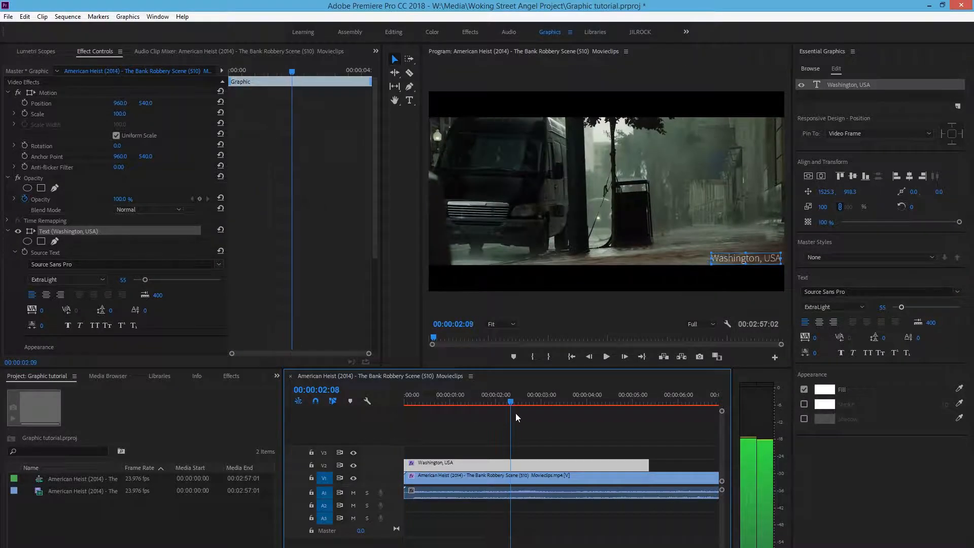
mouse_move(556, 409)
mouse_down()
mouse_move(604, 408)
mouse_move(505, 419)
mouse_move(537, 409)
mouse_move(557, 416)
mouse_up()
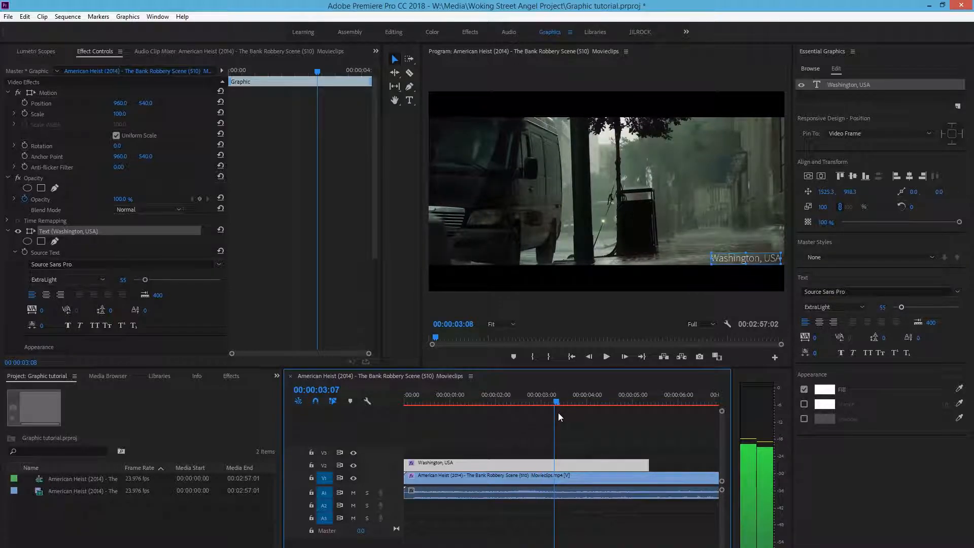
drag(558, 412, 582, 415)
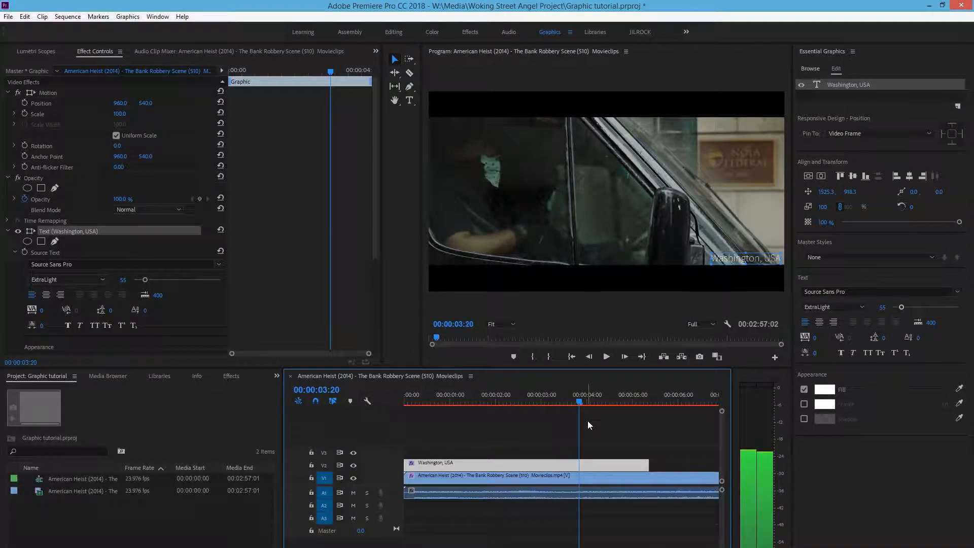
key(Left)
key(Left)
key(Left)
key(Left)
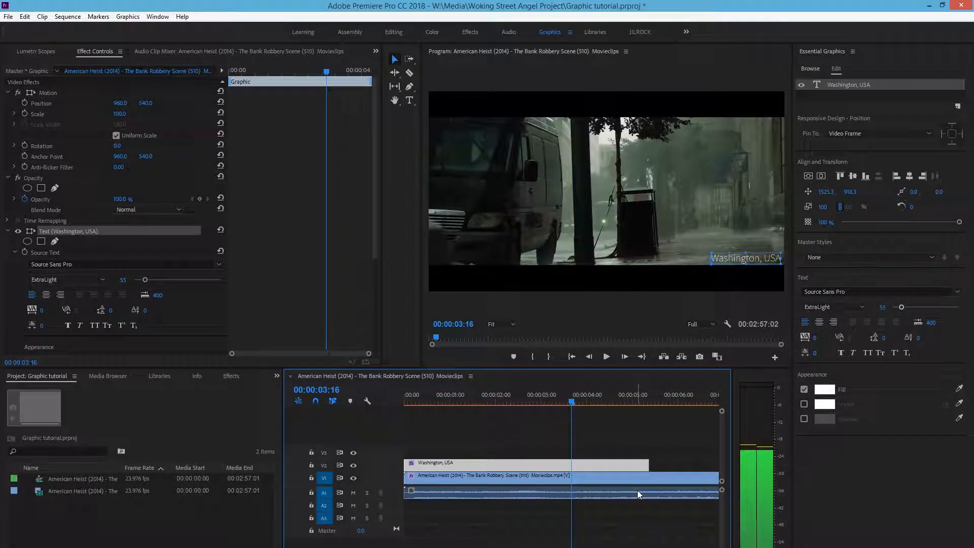
drag(648, 463, 571, 462)
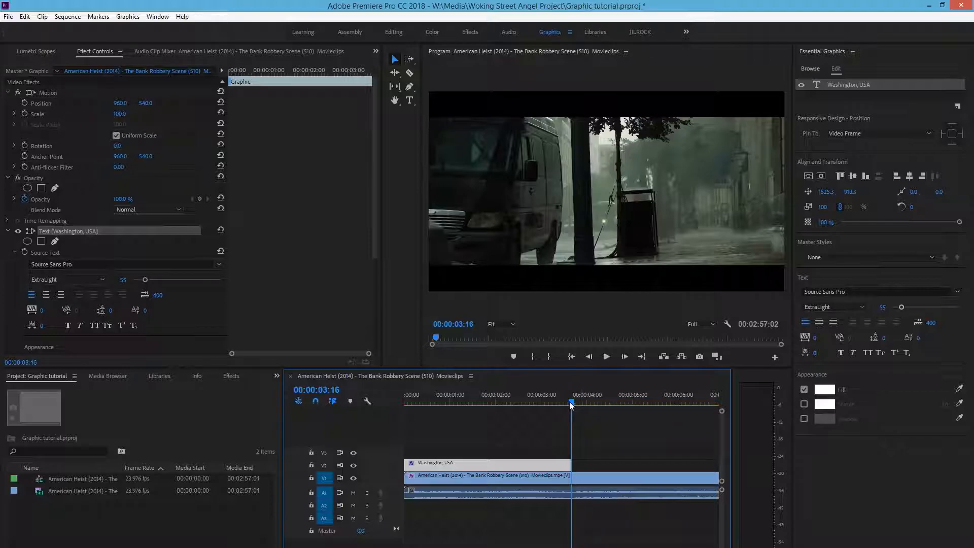
Play the opening shot from the sequence start to check the "Washington, USA" title's timing against the first shot change
drag(571, 405, 390, 421)
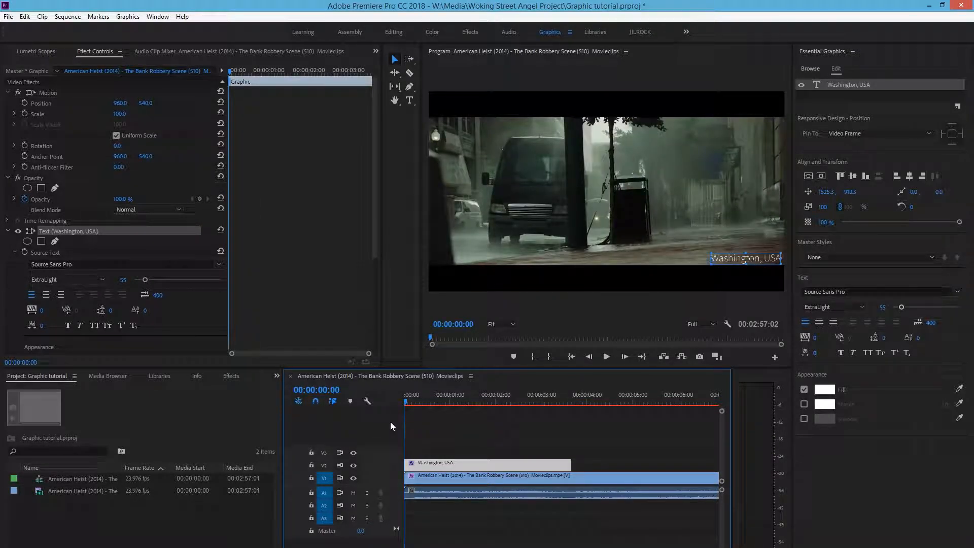
key(space)
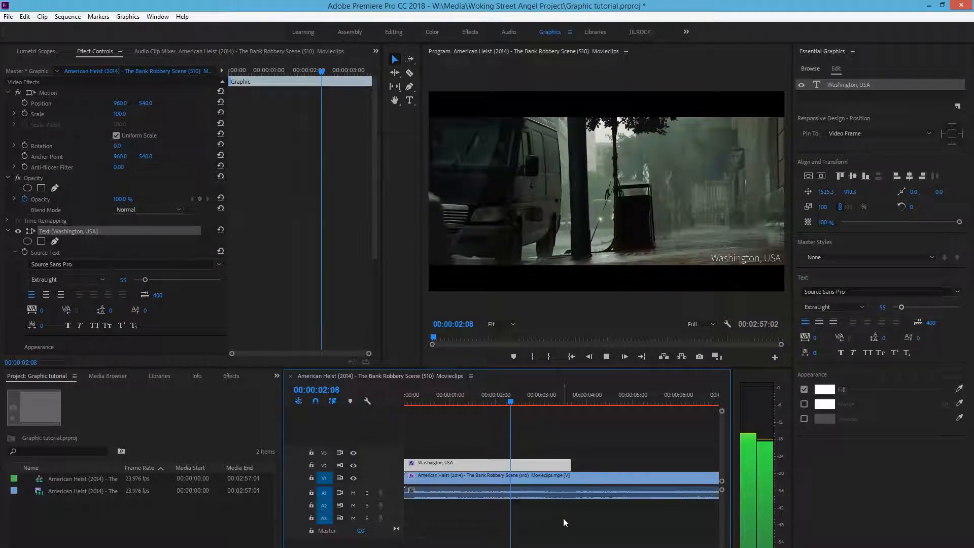
click(592, 401)
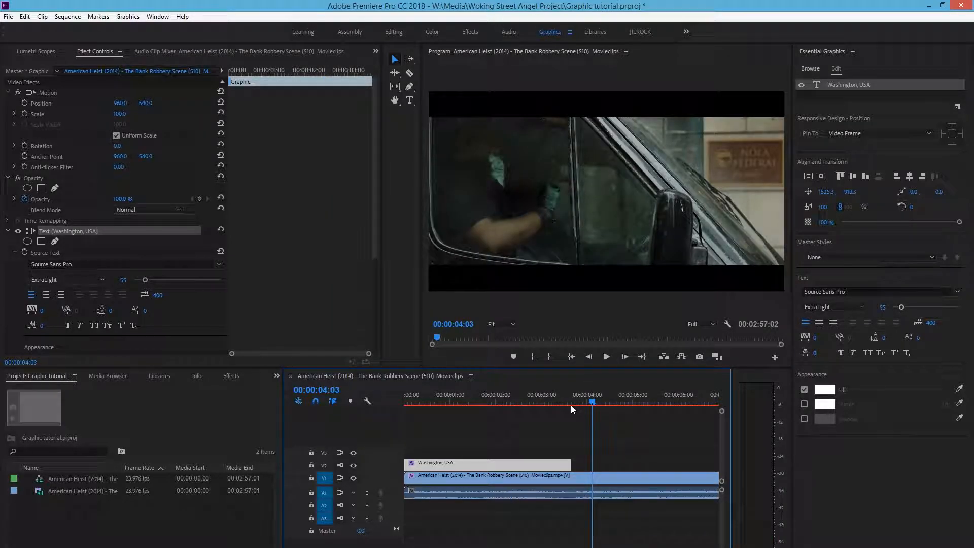
key(Home)
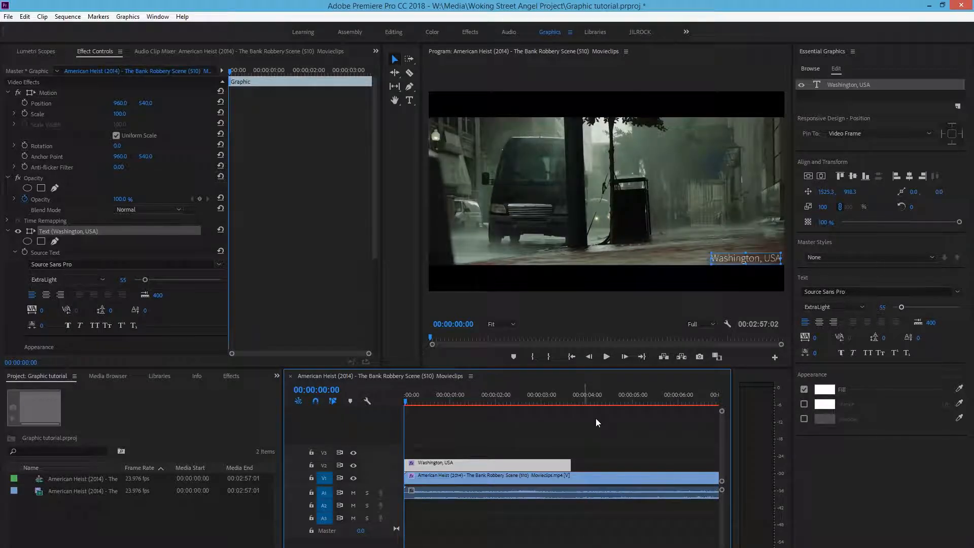
click(595, 418)
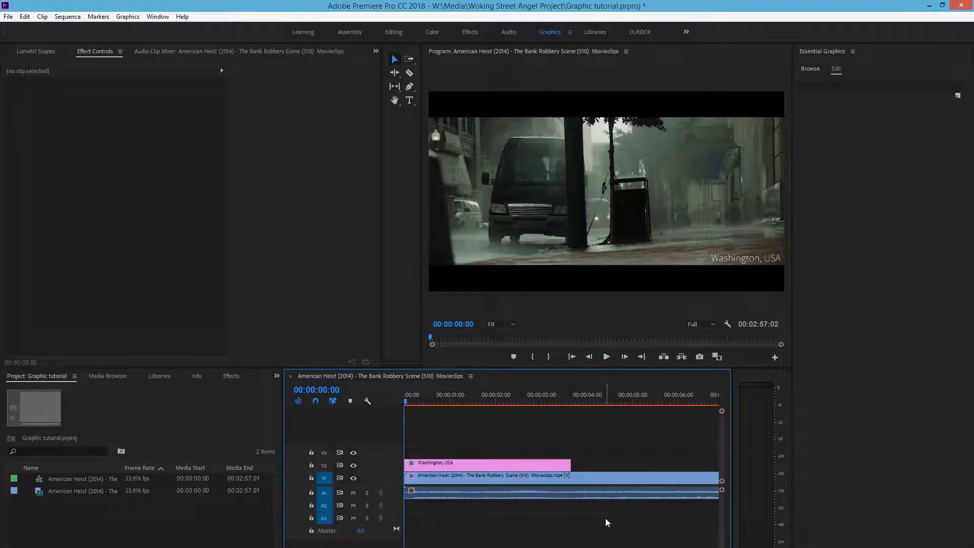
Find the Cross Dissolve transition, apply it to the start of the "Washington, USA" title on V2 and play the fade-in
click(822, 157)
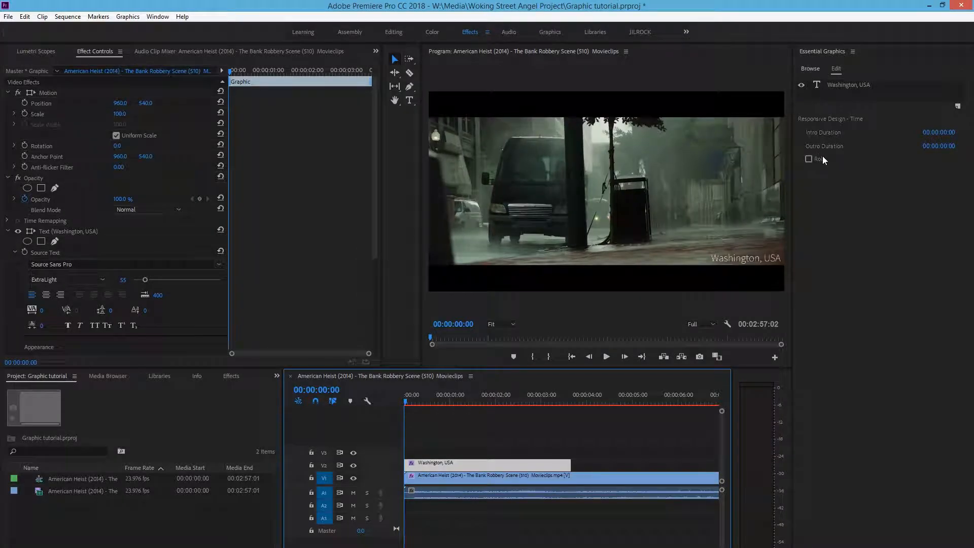
click(817, 159)
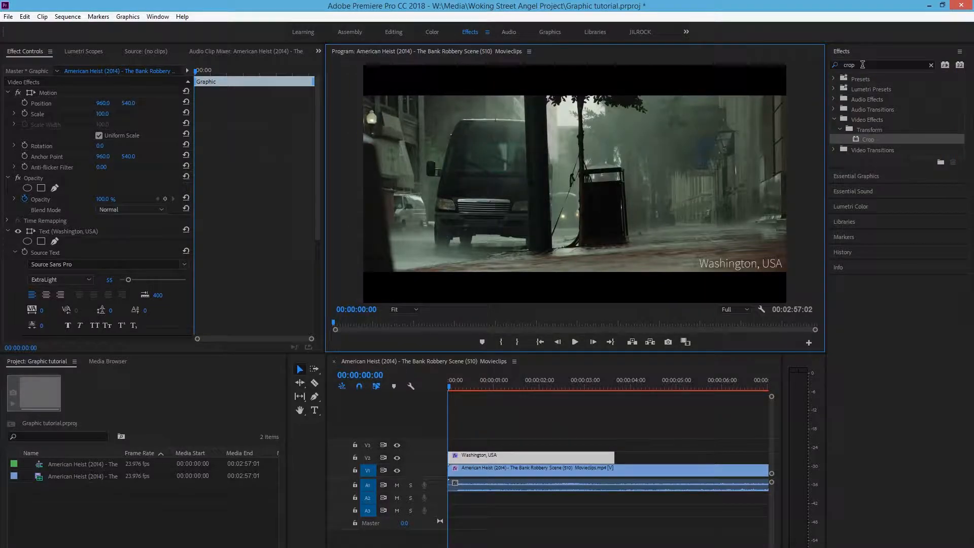
click(862, 65)
key(BackSpace)
text(ss)
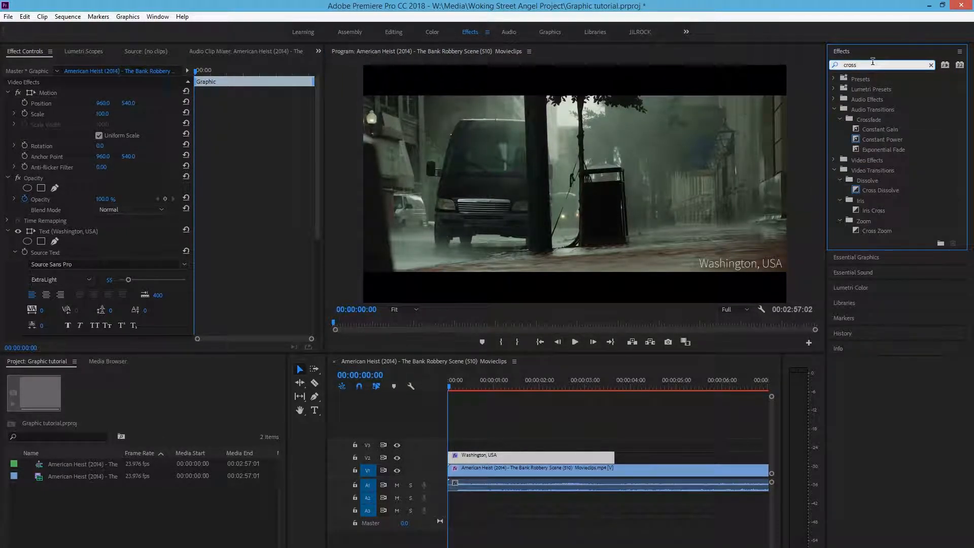
drag(880, 190, 484, 455)
key(space)
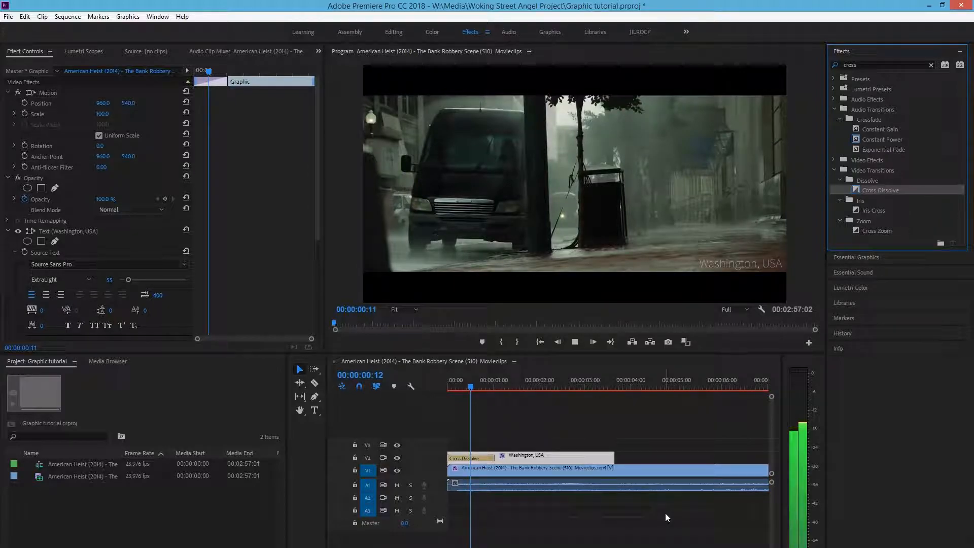
key(space)
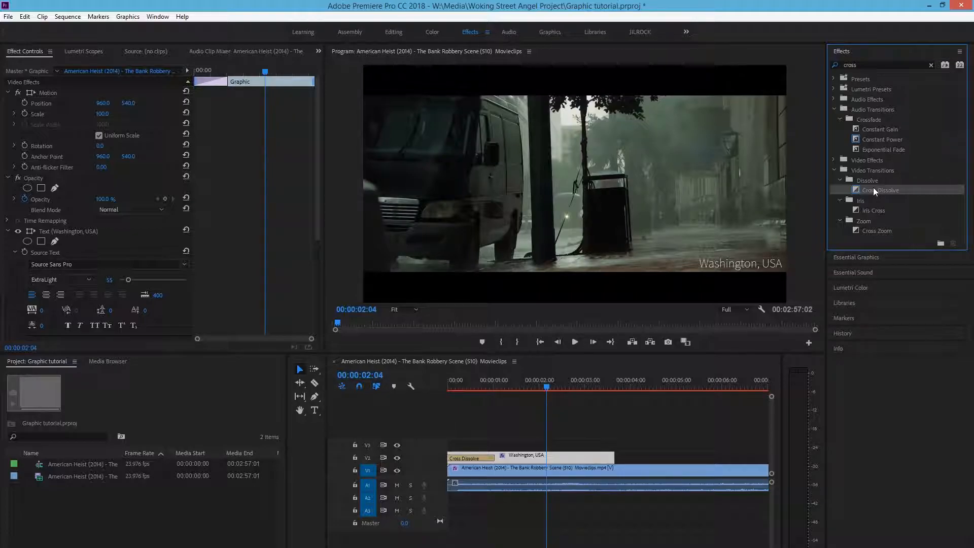
Add a Cross Dissolve to the end of the "Washington, USA" title and play both fades
key(ctrl+d)
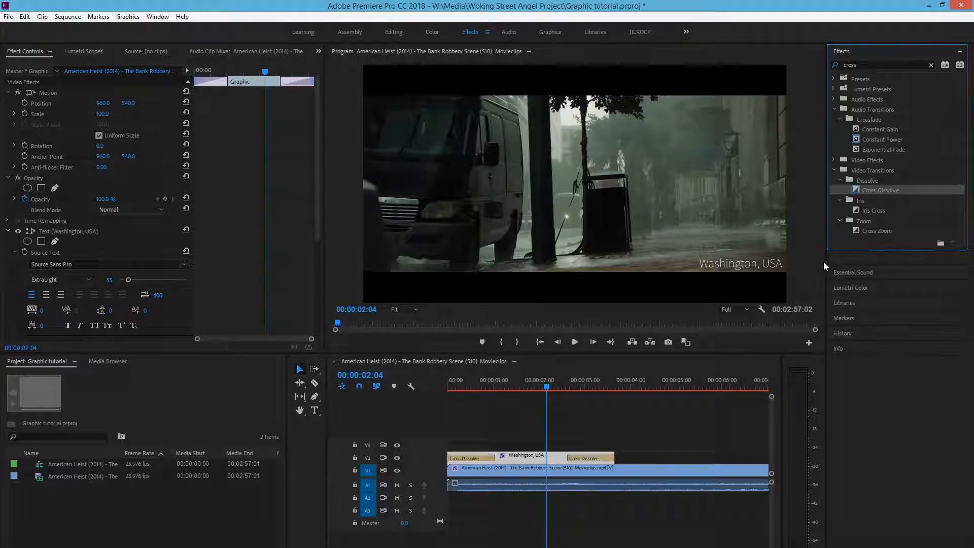
key(Home)
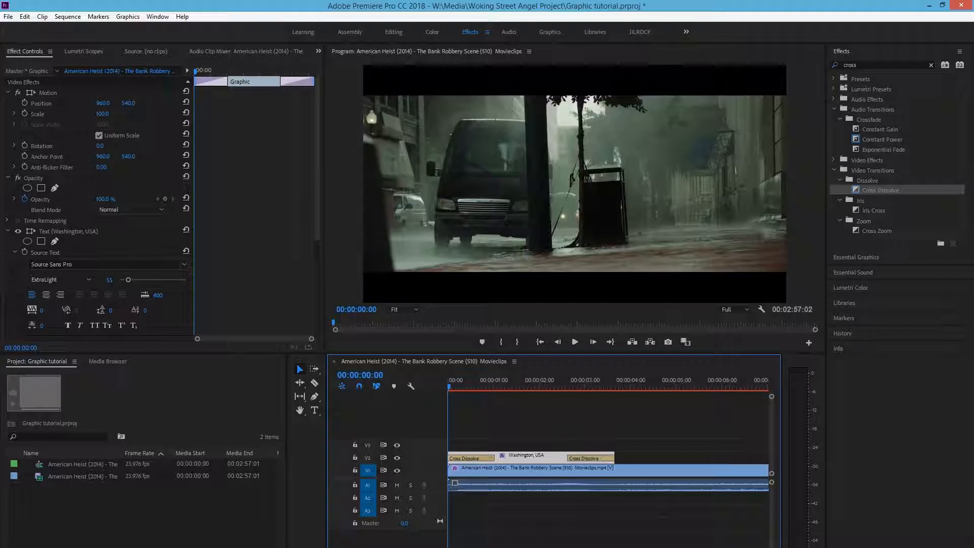
key(Down)
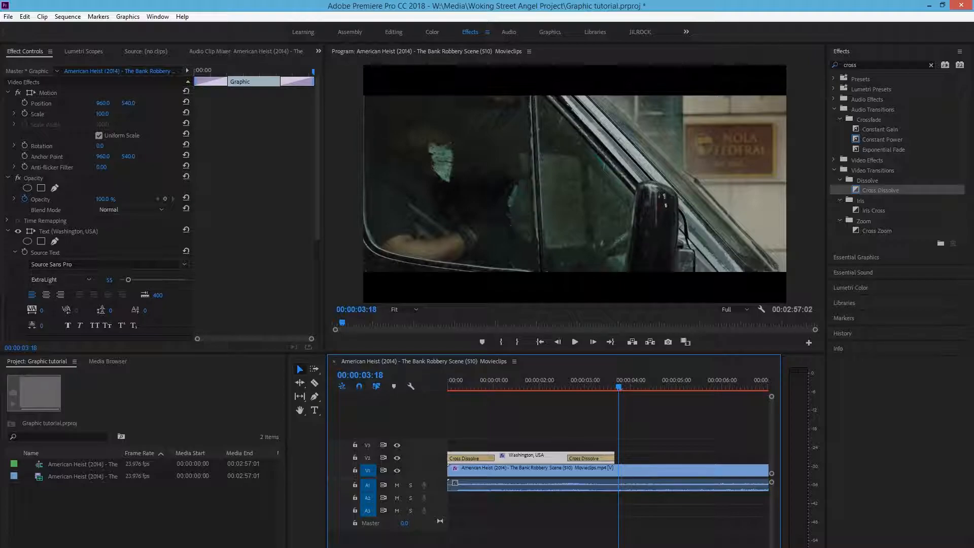
key(j)
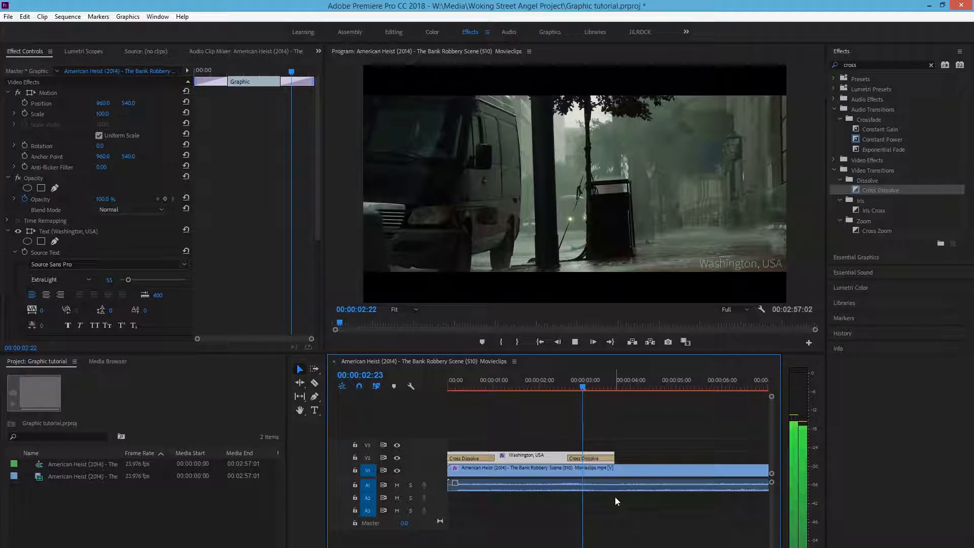
key(Home)
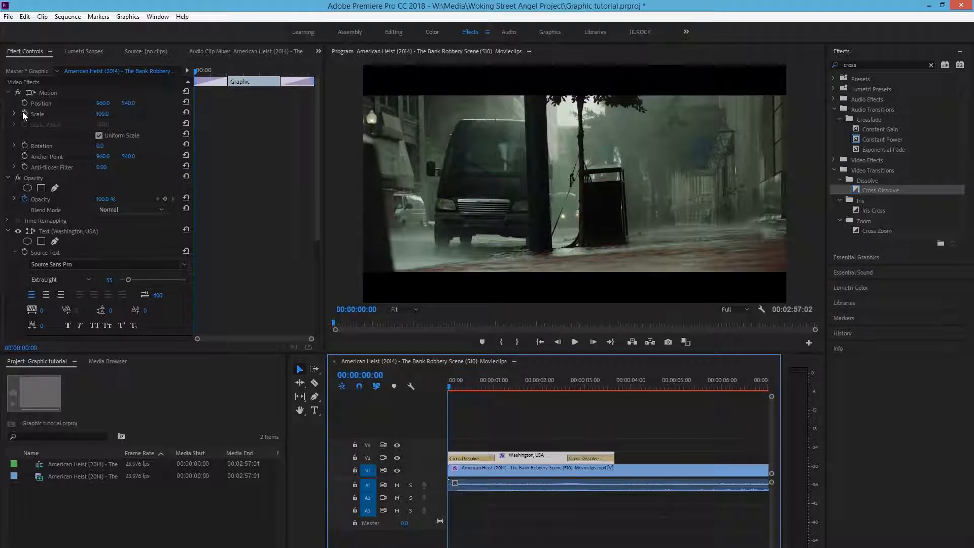
Animate the title's Scale with a keyframe of 100 at 00:00:03:15 and one of 95 at 00:00:00:00
click(166, 117)
key(End)
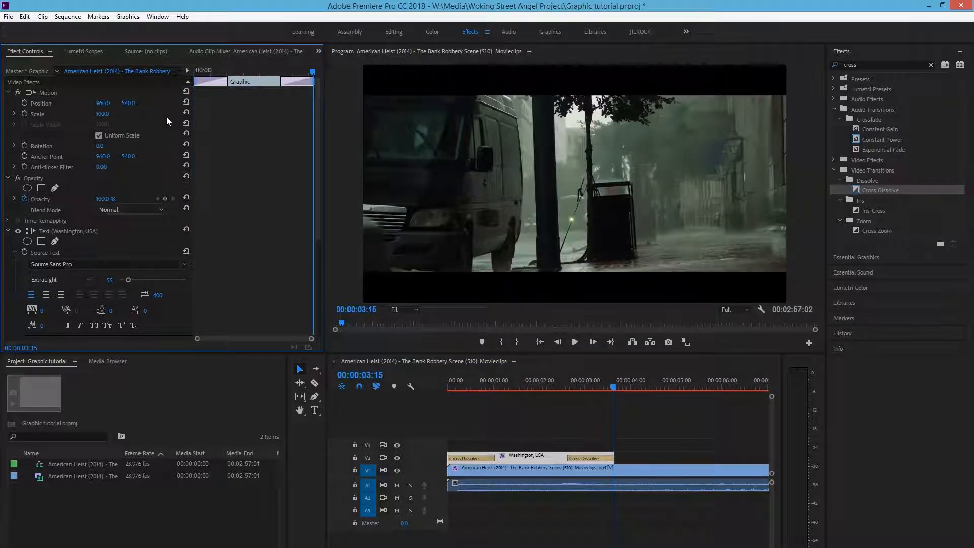
click(24, 113)
key(Home)
click(102, 114)
text(95)
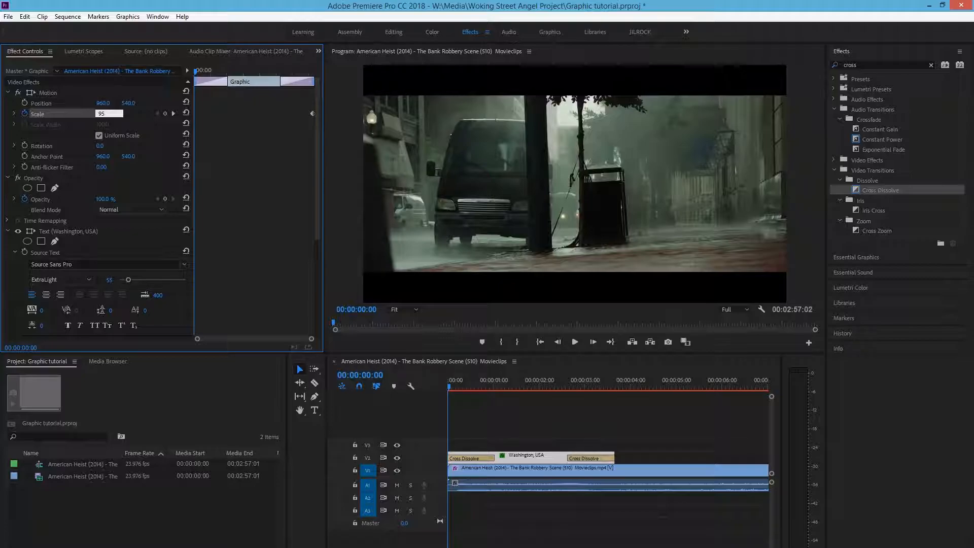
key(Return)
Play the title from the sequence start to review its scale animation together with the fades
key(space)
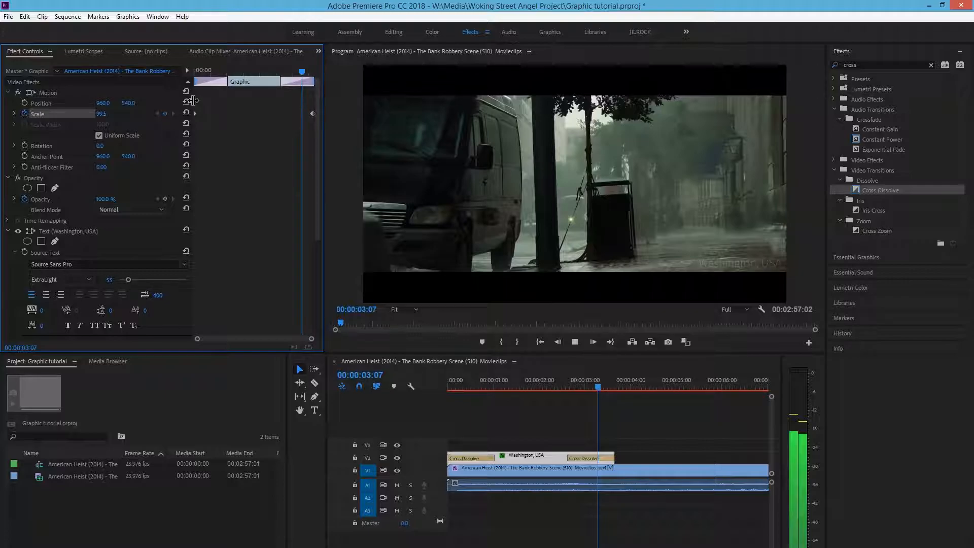
key(Home)
click(406, 448)
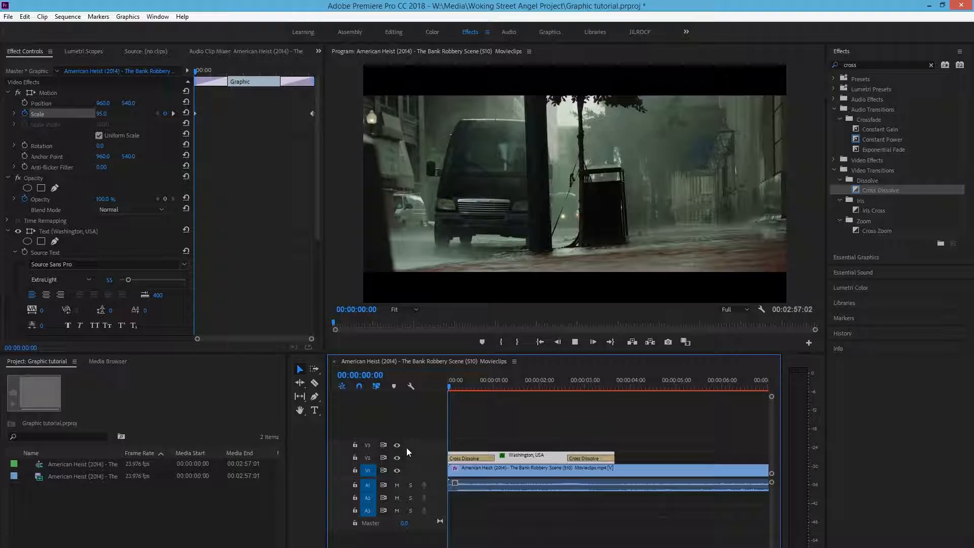
key(space)
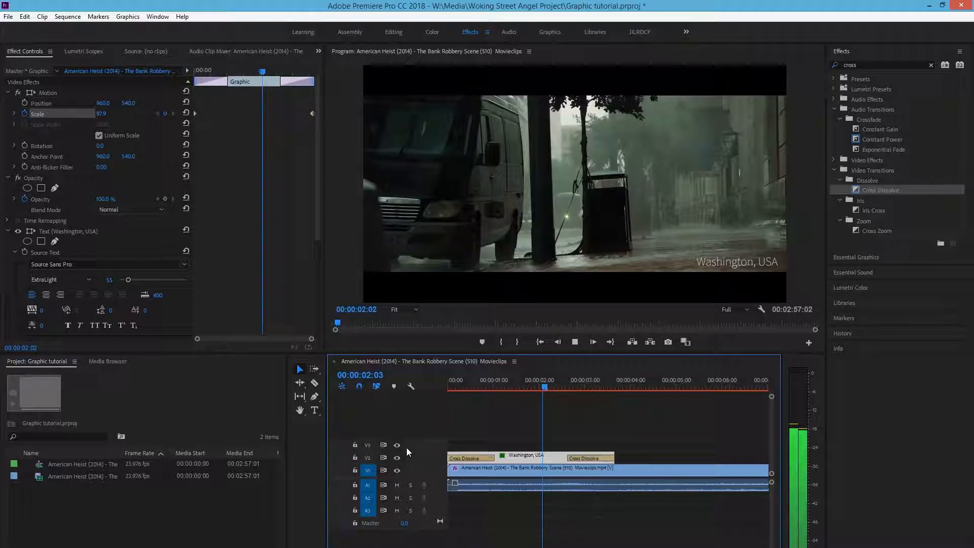
Cut the movie clip at 00:00:13:17 and move the remainder onto V2 starting at about 00:00:19:23, leaving a gap
key(minus)
click(700, 398)
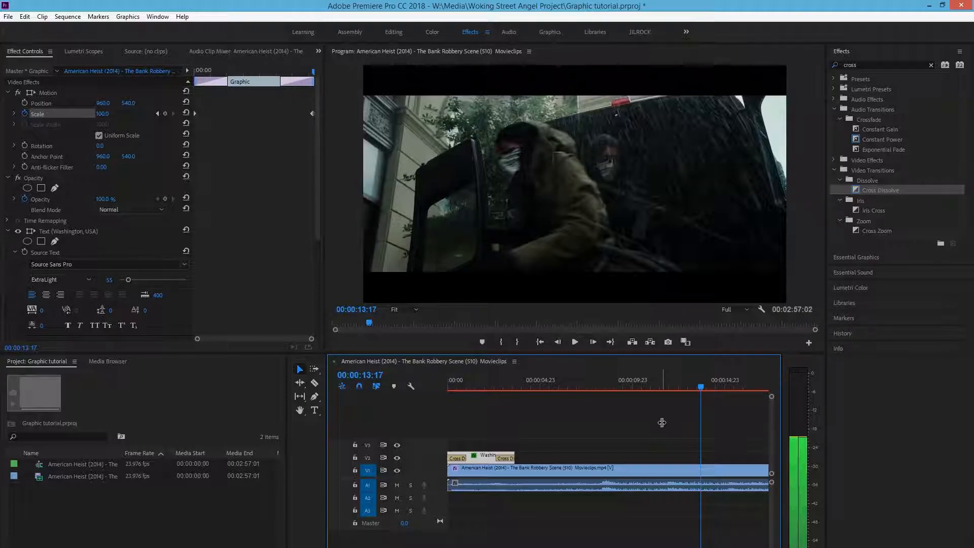
key(c)
key(equal)
key(ctrl+k)
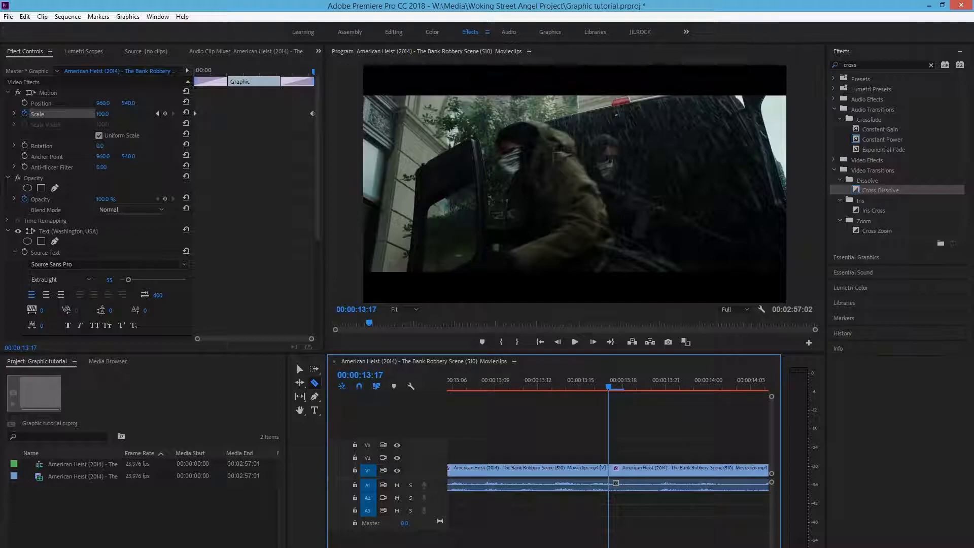
key(minus)
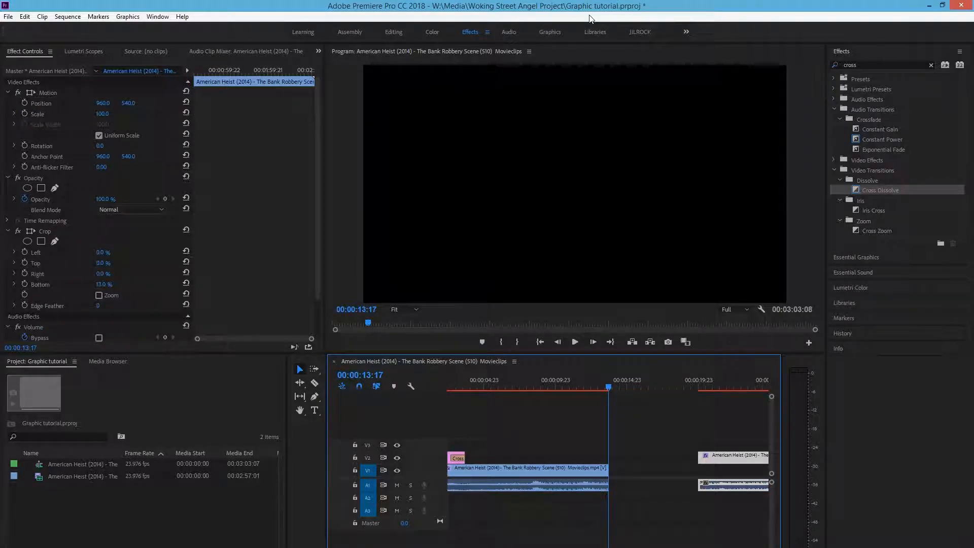
Place the Bold Presents template on V2 at 00:00:13:17, dismiss the font dialogs and play the graphic
click(551, 32)
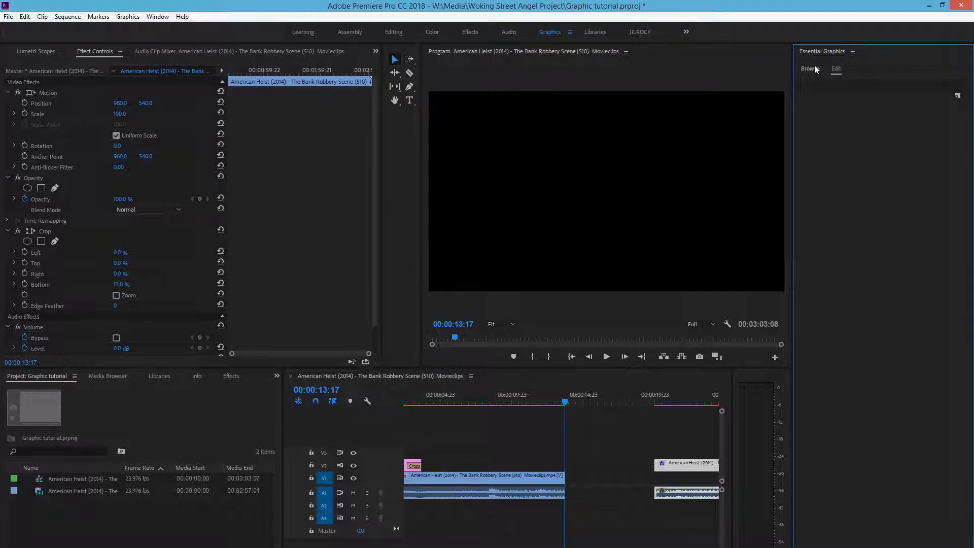
click(814, 69)
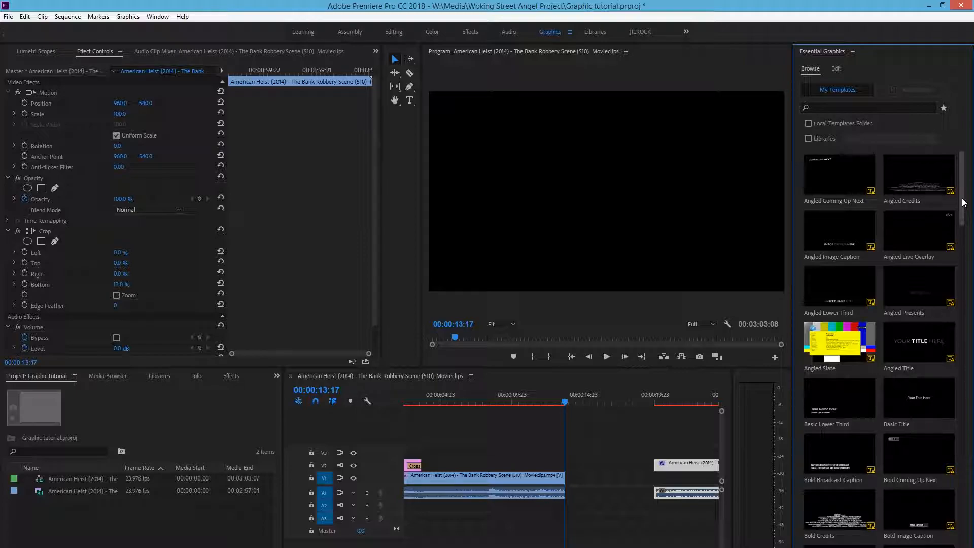
drag(964, 203, 962, 235)
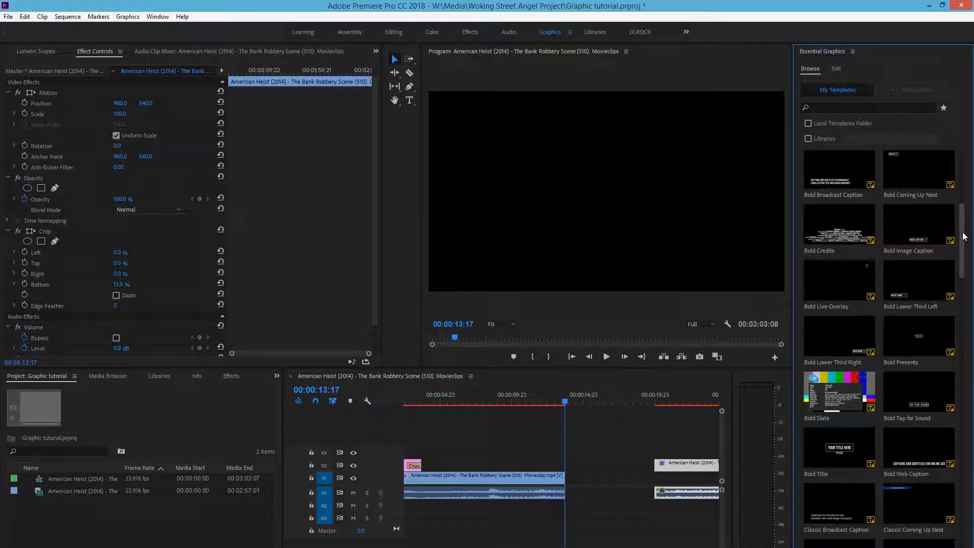
scroll(933, 270, down, 1)
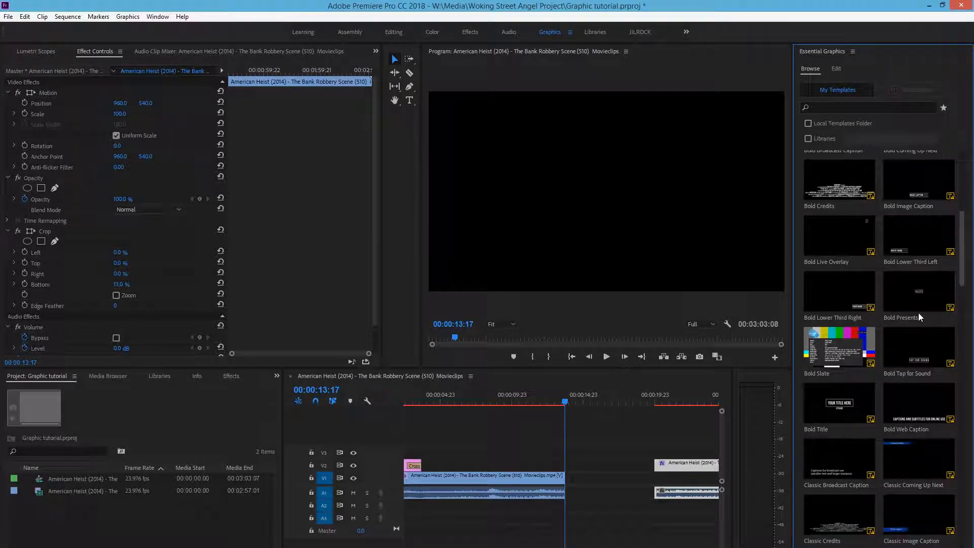
drag(923, 300, 567, 468)
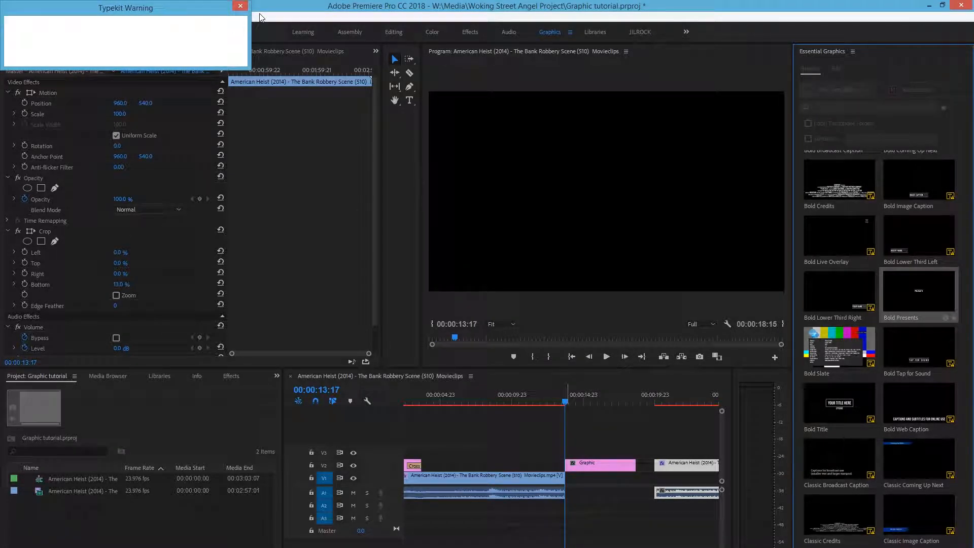
click(240, 7)
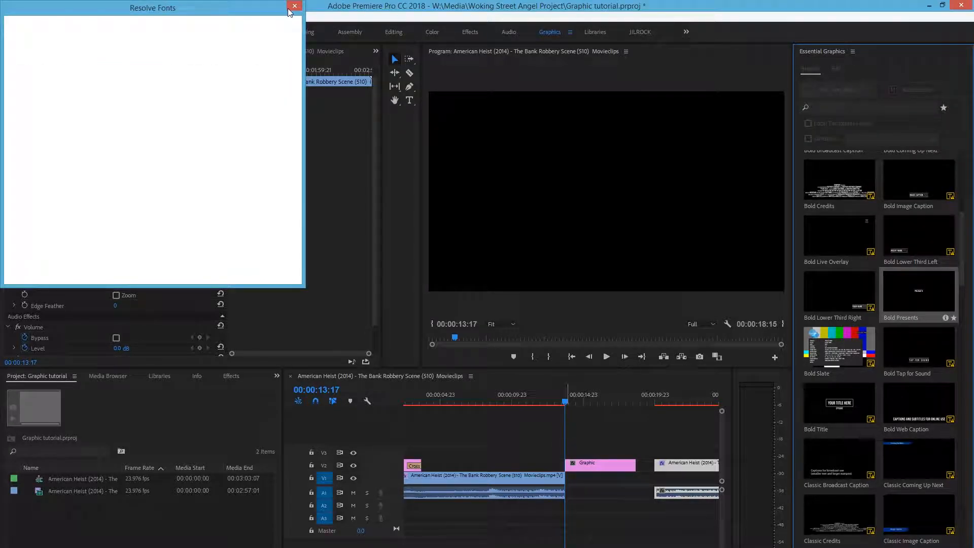
click(294, 7)
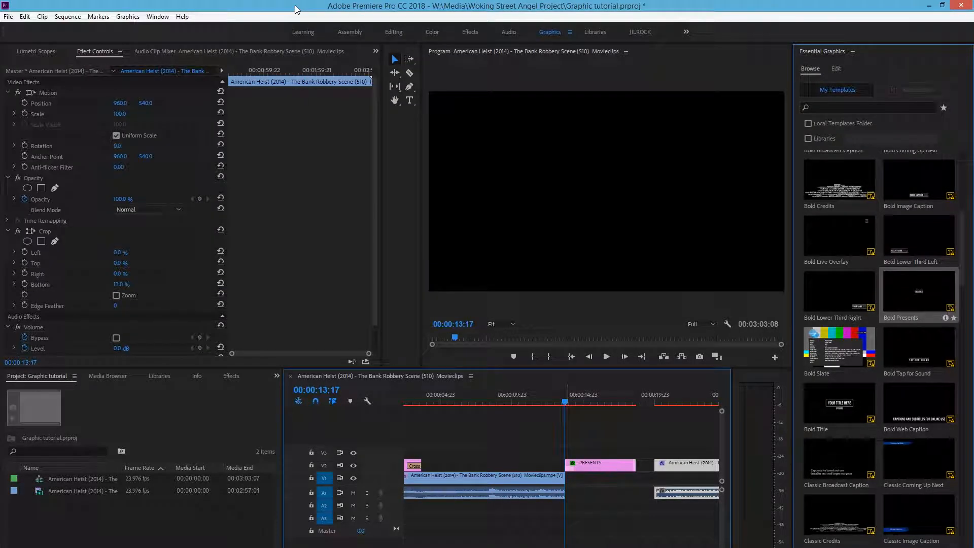
key(space)
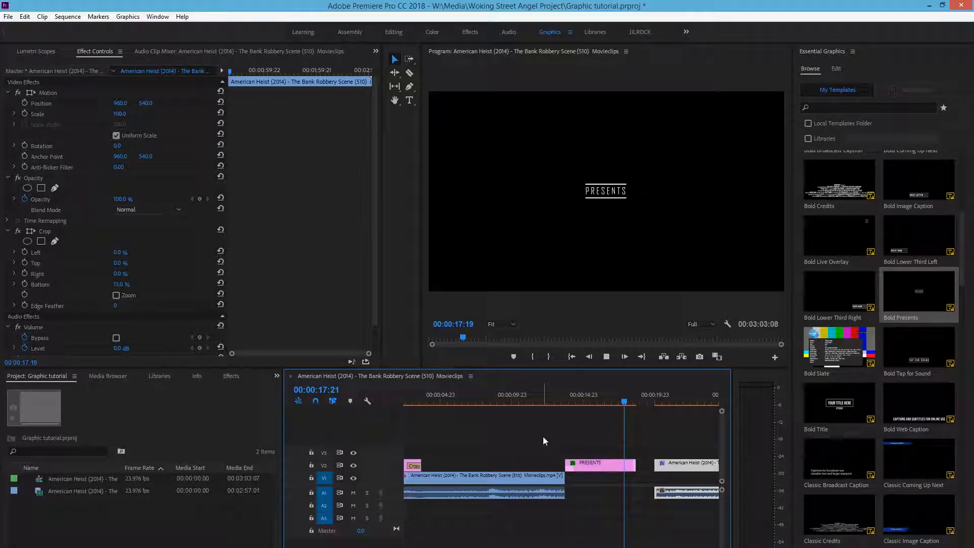
key(space)
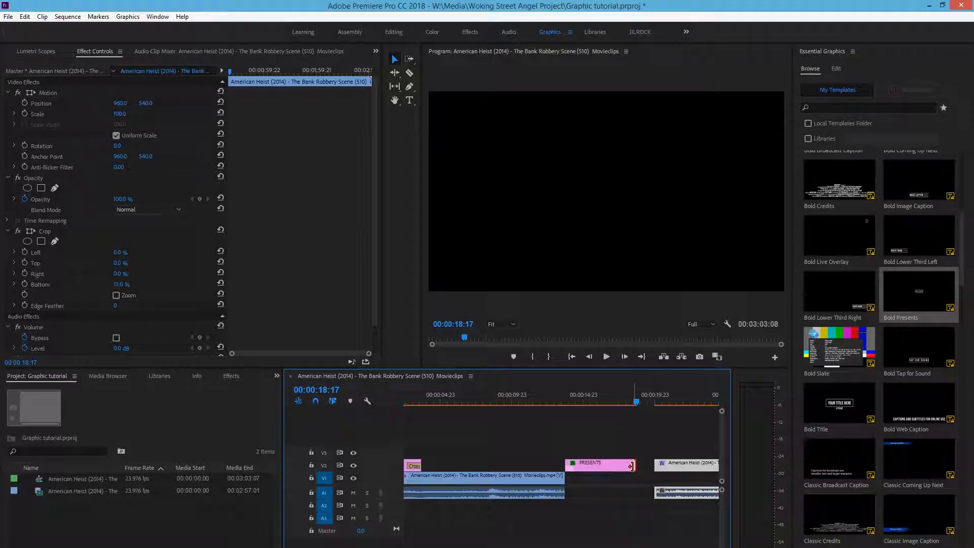
Shorten the PRESENTS graphic on V2 to end at about 00:00:15:00 and play it through
drag(631, 466, 585, 430)
click(546, 400)
key(space)
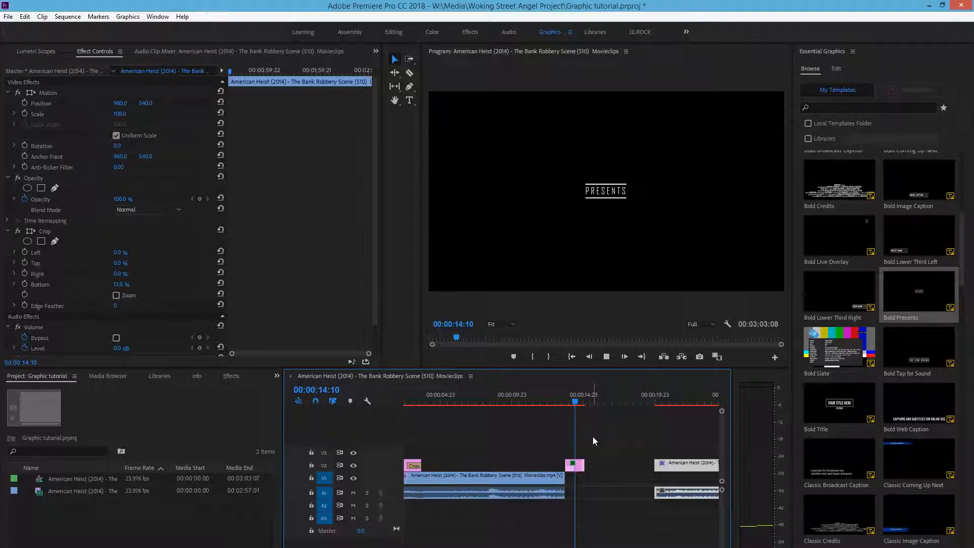
key(space)
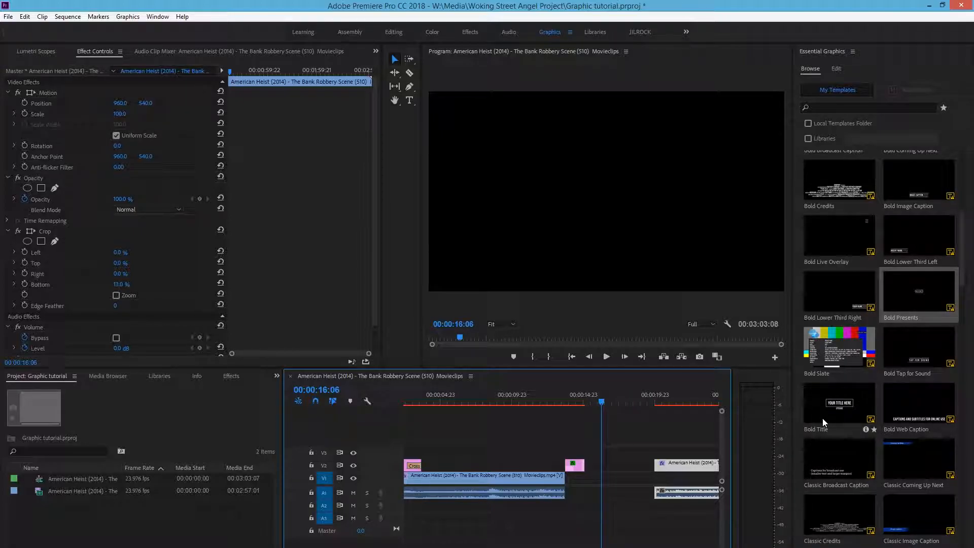
Move the PRESENTS graphic on V2 to start at about 00:00:15:08, and place the Classic Logo Presents template on V3 at 00:00:13:17
scroll(964, 306, down, 4)
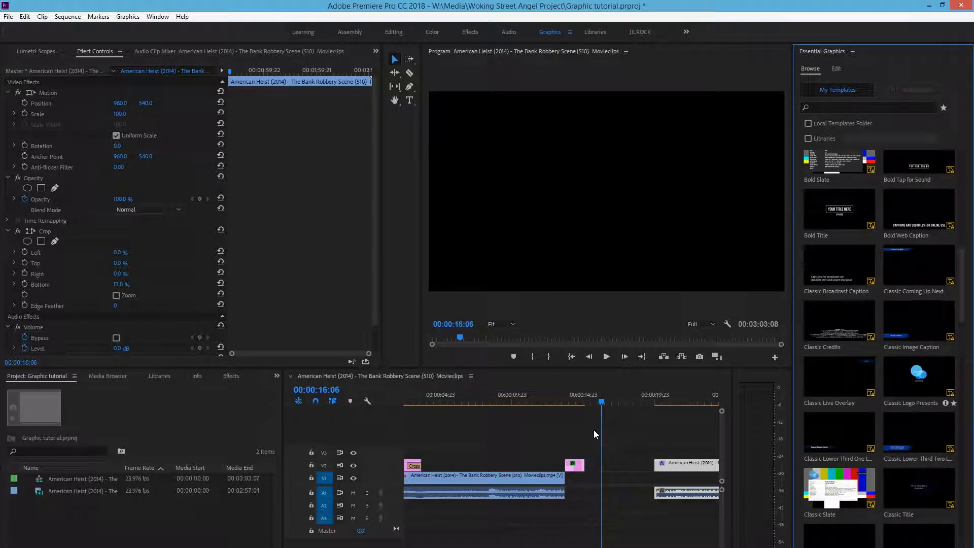
drag(575, 464, 598, 463)
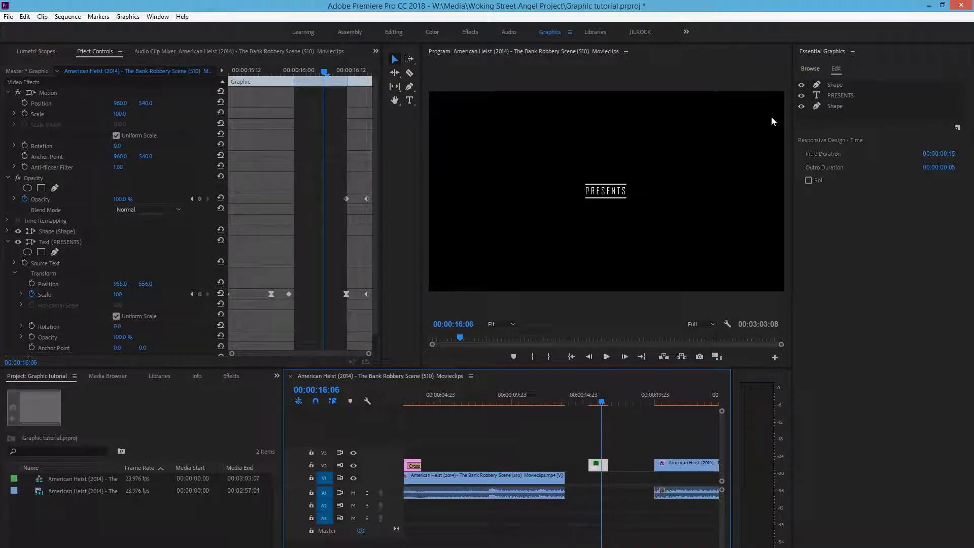
click(810, 69)
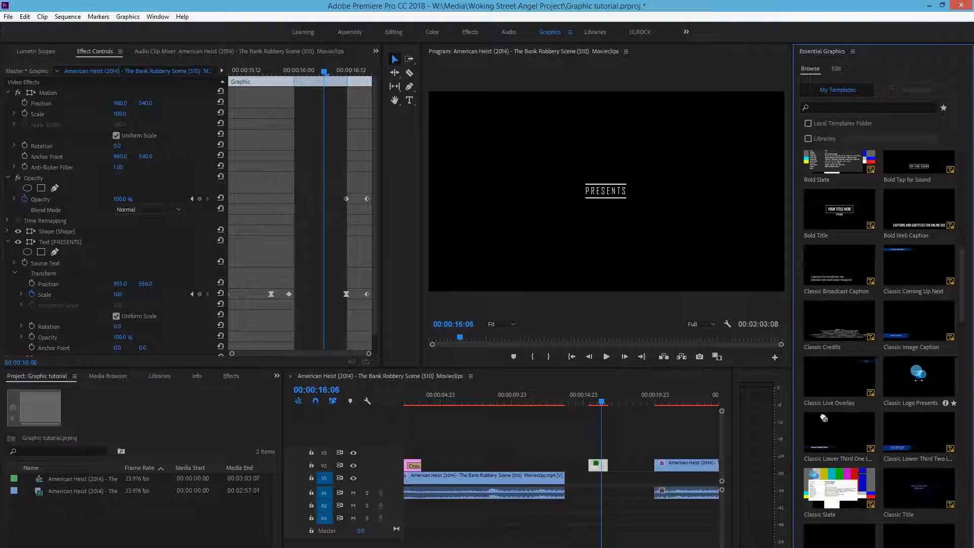
drag(918, 375, 571, 448)
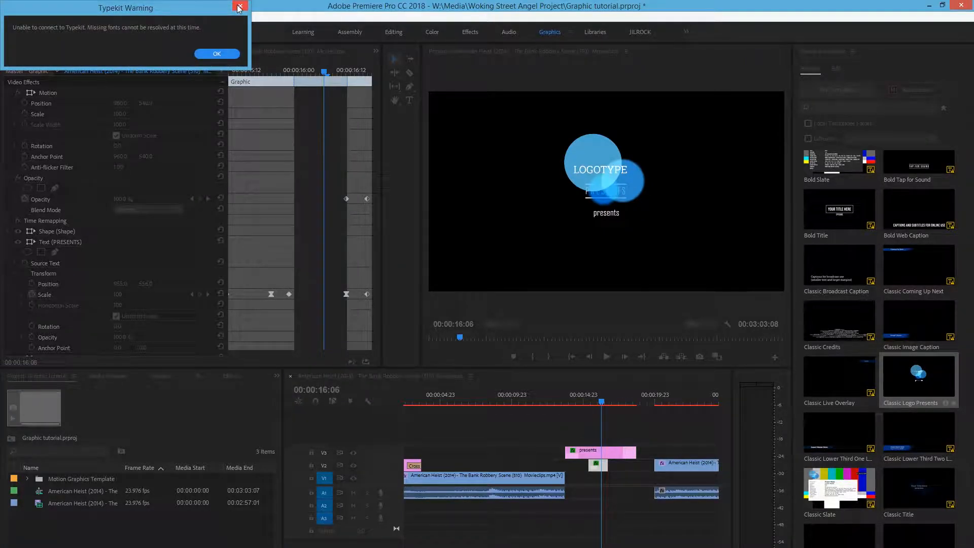
click(239, 6)
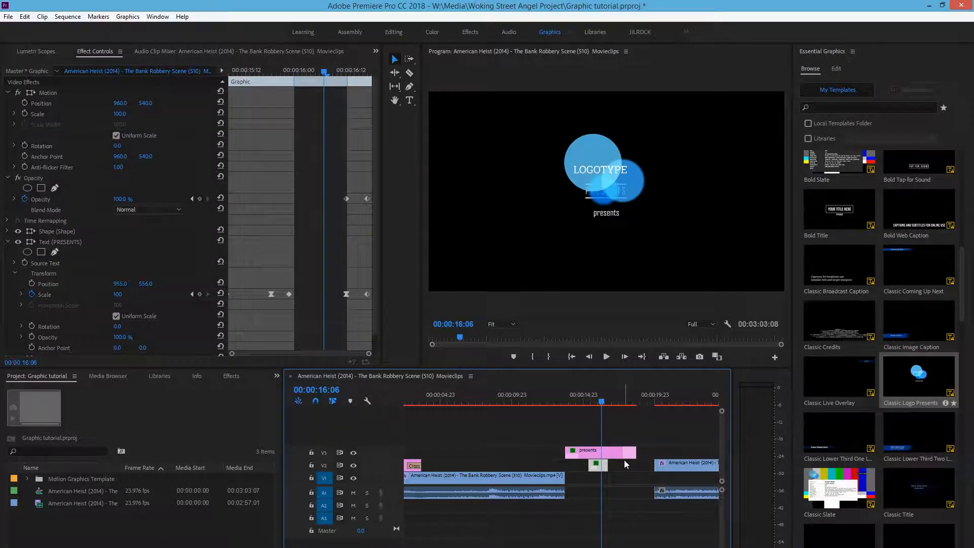
Shorten the Classic Logo Presents graphic on V3 to end at 00:00:15:07 and play both graphics through
drag(566, 452, 589, 452)
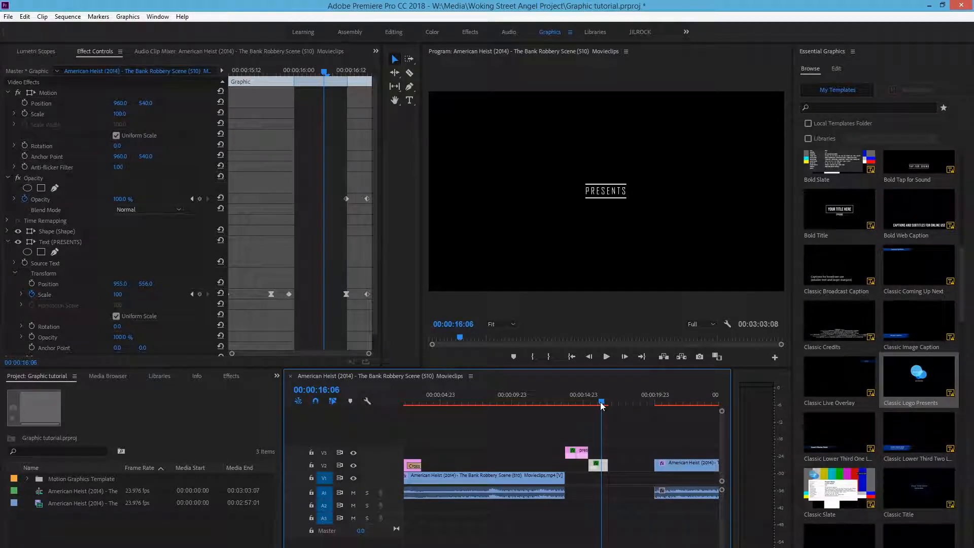
drag(601, 406, 555, 405)
key(space)
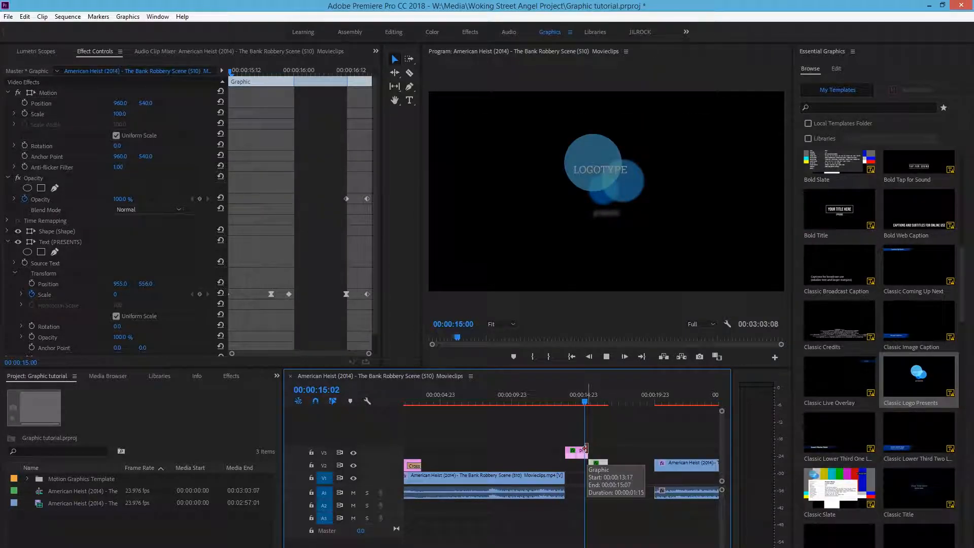
key(space)
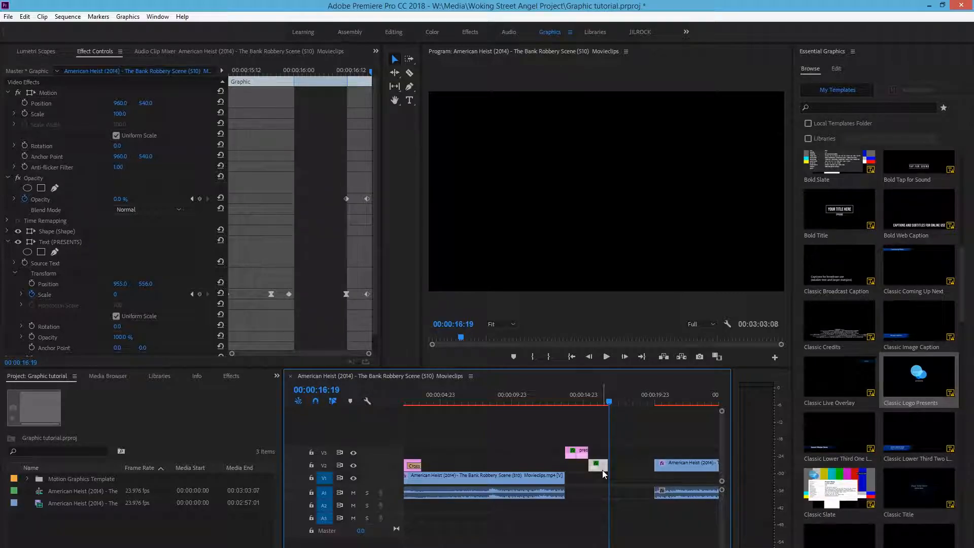
Replace the PRESENTS graphic on V2 with the Classic Title template, starting at 00:00:15:08 where the logo graphic ends, dismissing the font dialogs
key(Delete)
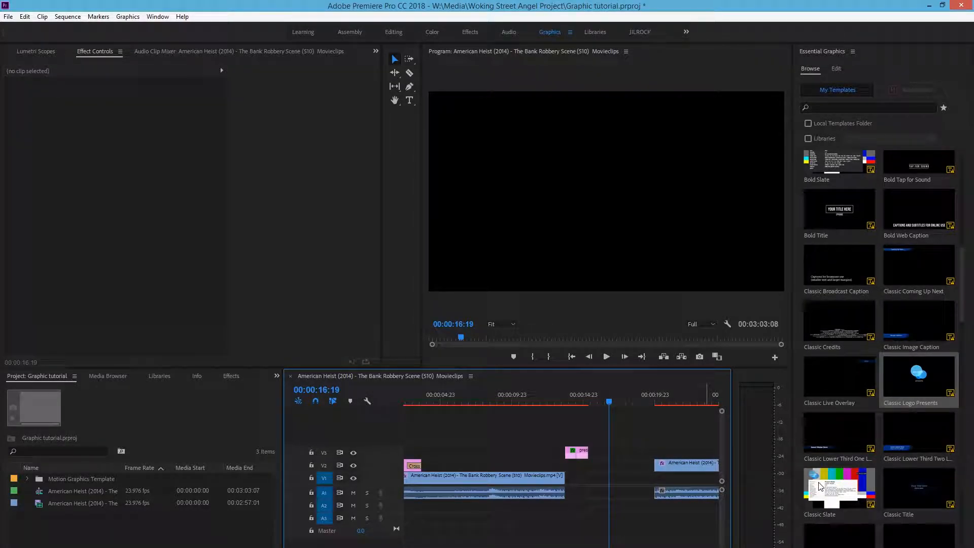
drag(964, 308, 964, 350)
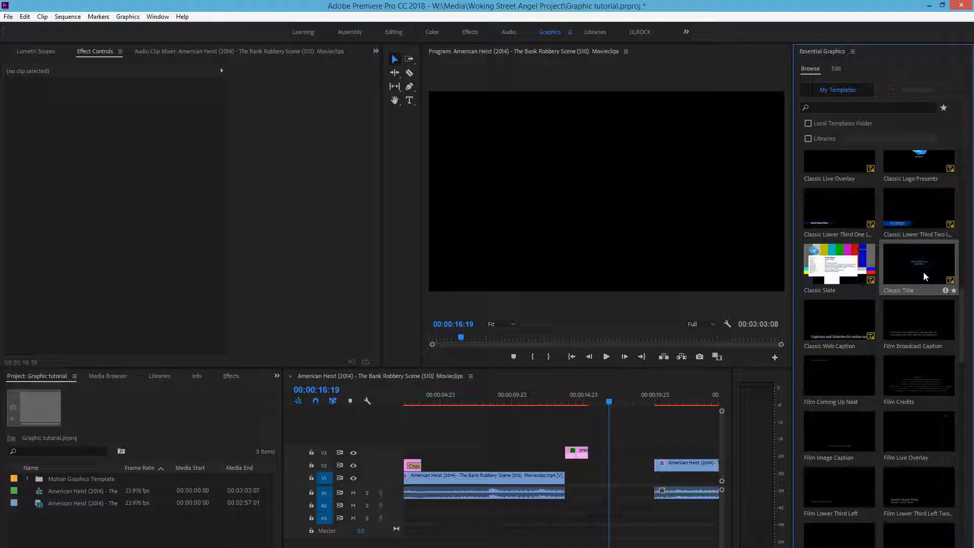
drag(921, 269, 588, 469)
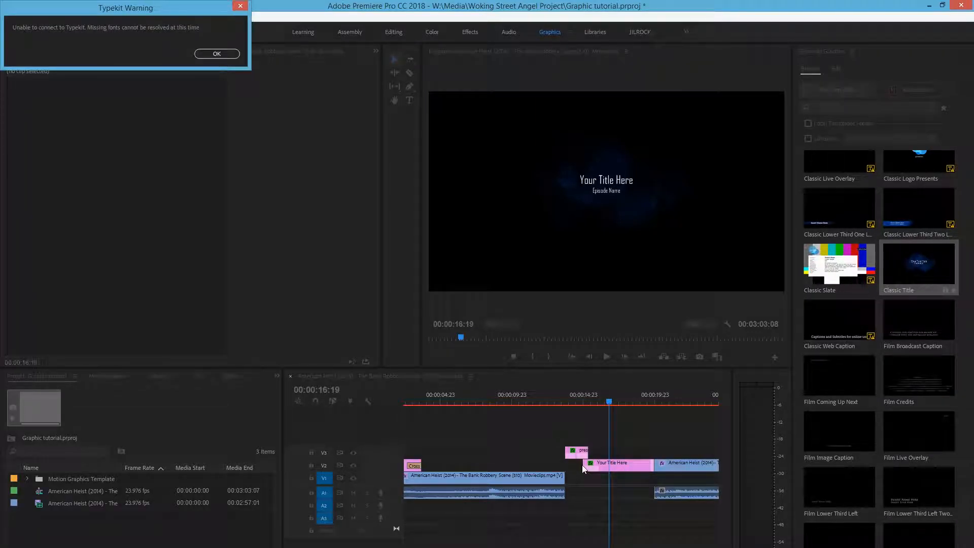
click(234, 54)
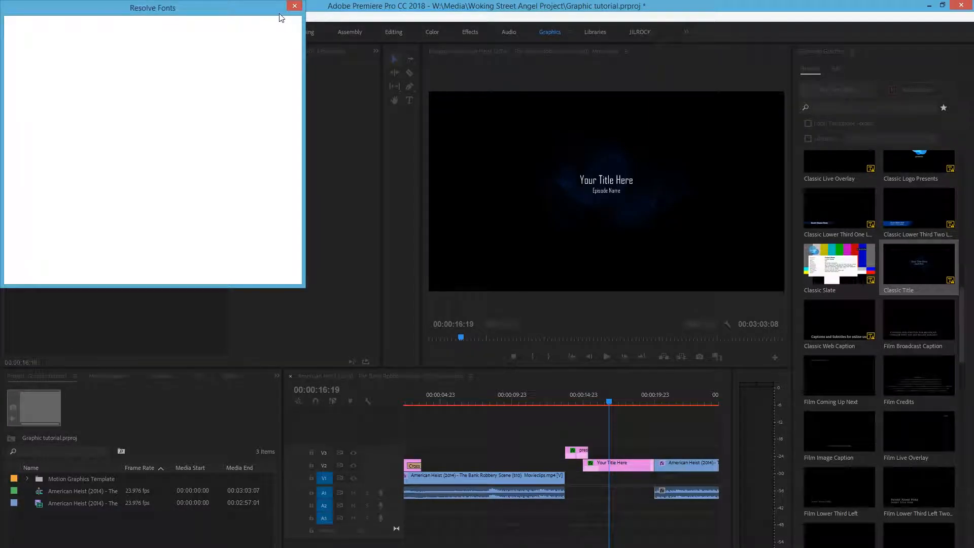
click(294, 6)
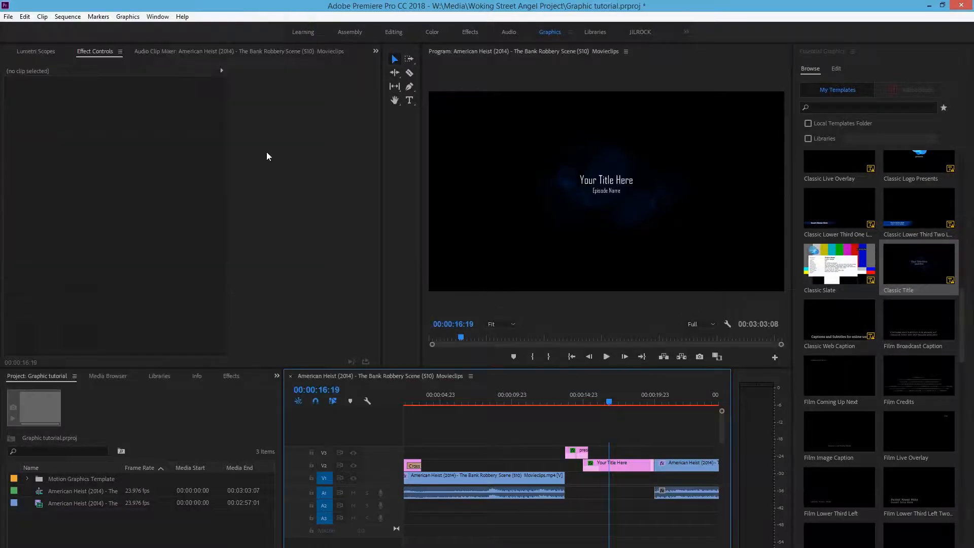
click(294, 6)
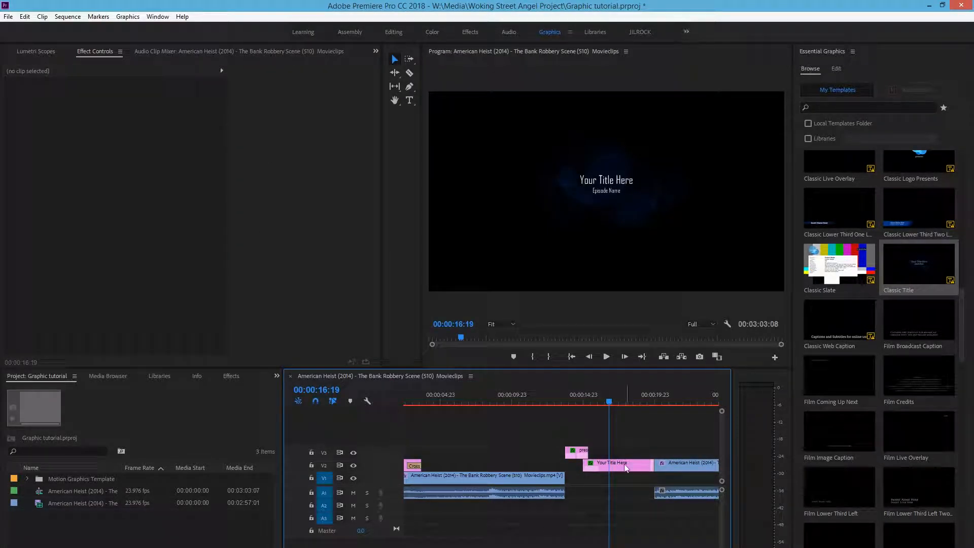
drag(587, 466, 588, 466)
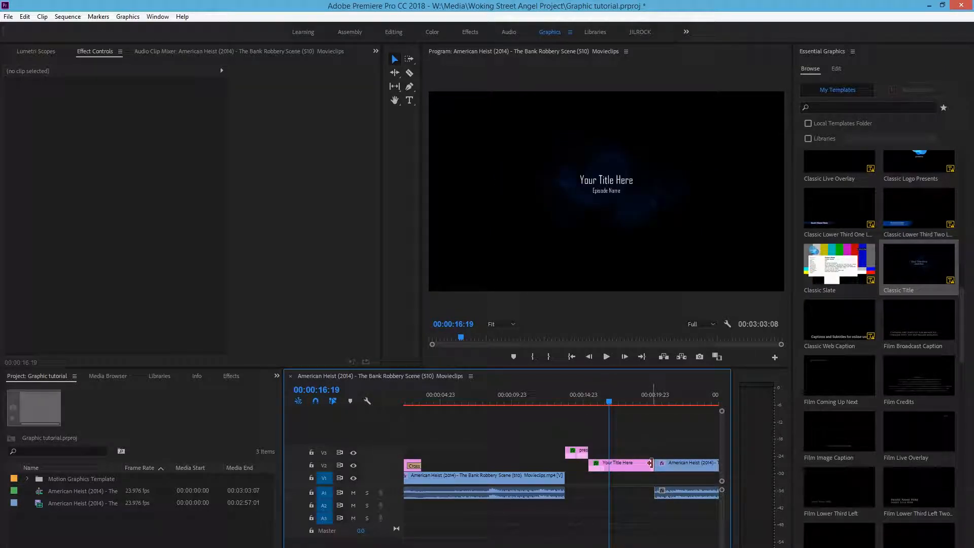
Shorten the Classic Title graphic on V2 to end at about 00:00:17:13 and close the gap before the movie clip
click(651, 464)
drag(632, 467, 618, 465)
click(646, 472)
key(Delete)
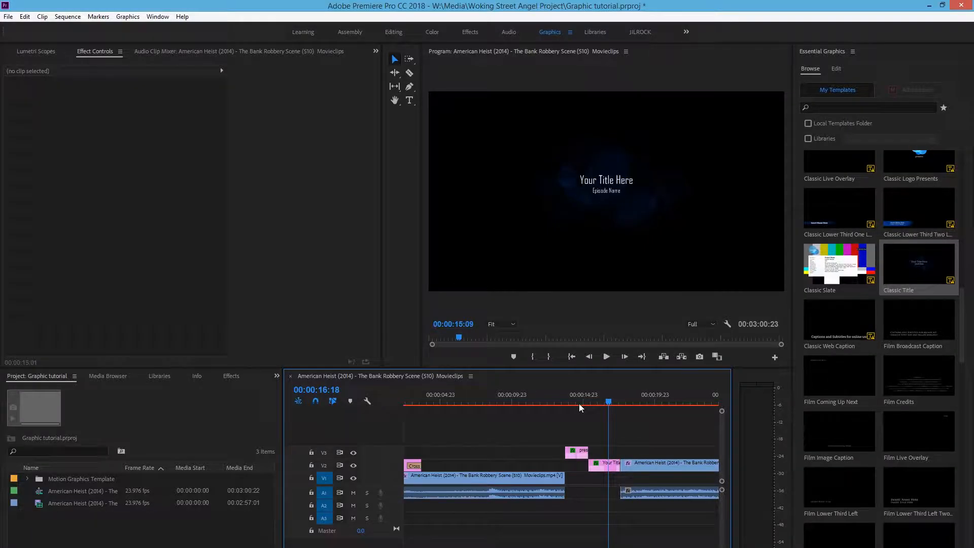
Play from 00:00:13:05 into the title graphic, and change its text to "The Robbery" with the subtitle "Episode Six"
click(557, 405)
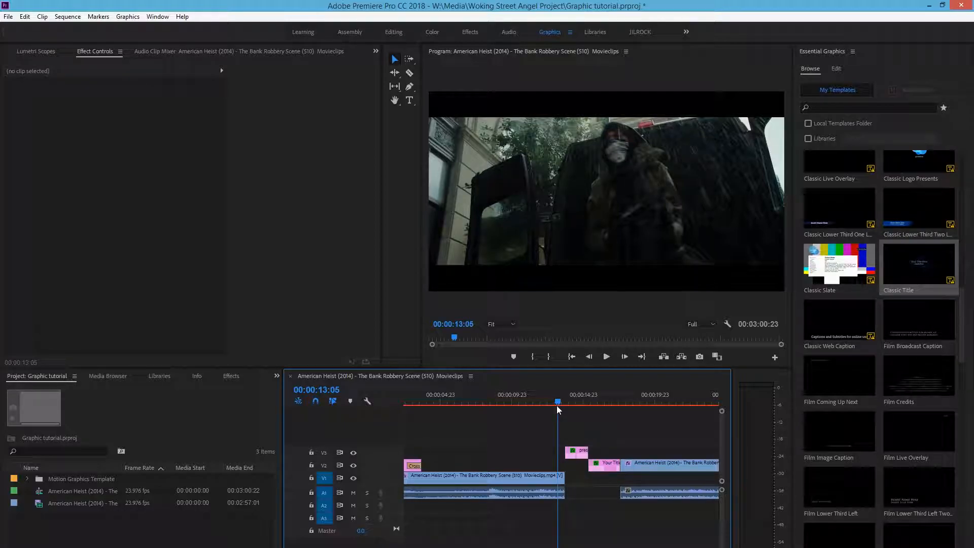
key(space)
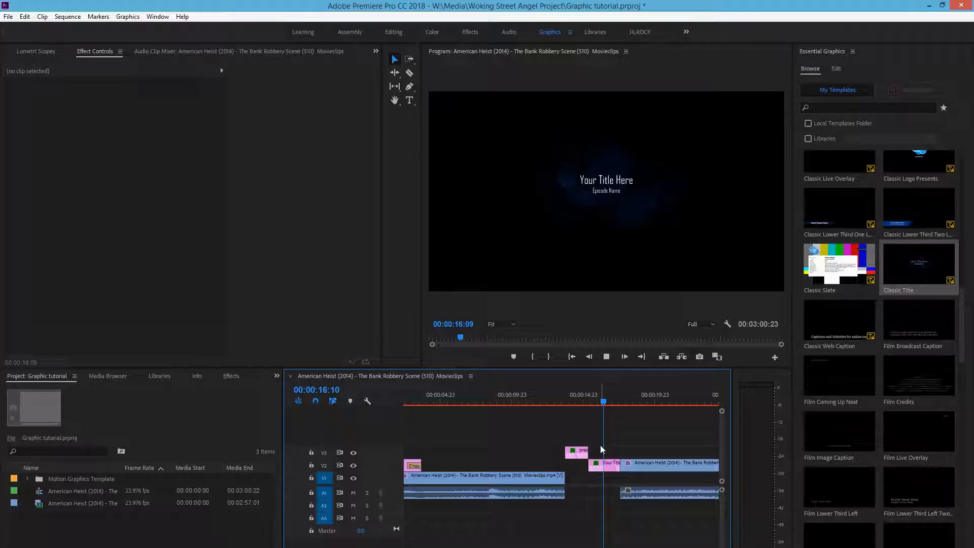
double_click(606, 181)
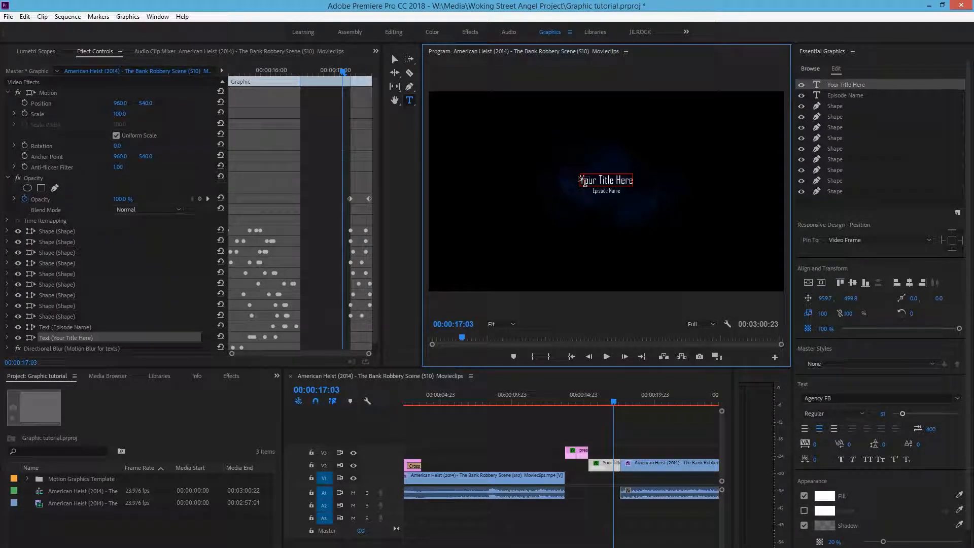
drag(582, 181, 634, 181)
text(The Robbery)
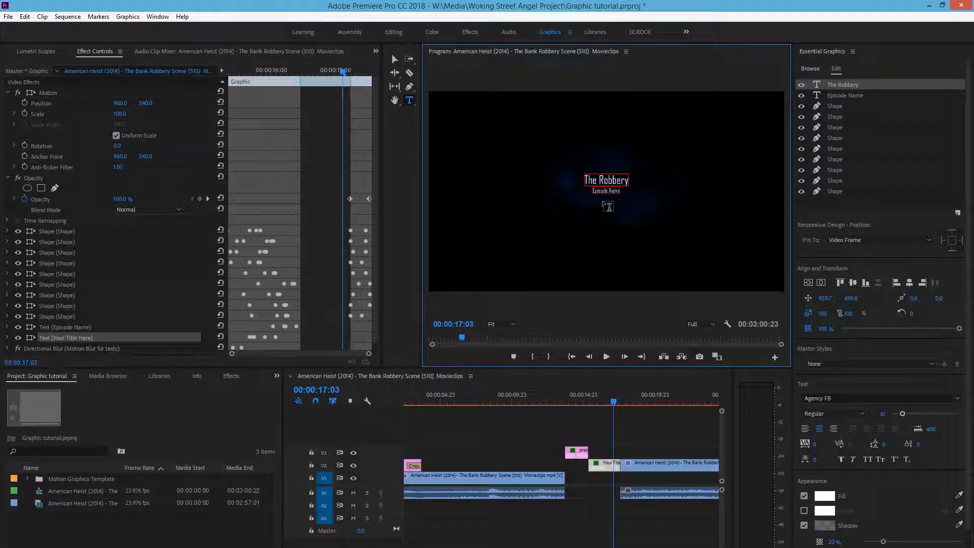
double_click(612, 191)
text(S)
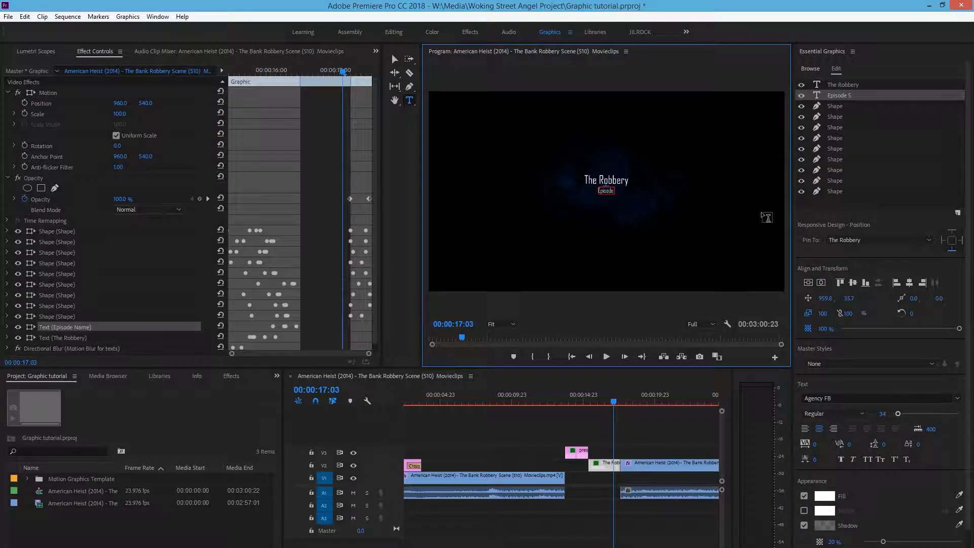
text(Ix)
Animate the title graphic's Motion Scale from a keyframe of 100 at its start (00:00:15:08) to 200 at its end (00:00:17:13)
click(342, 71)
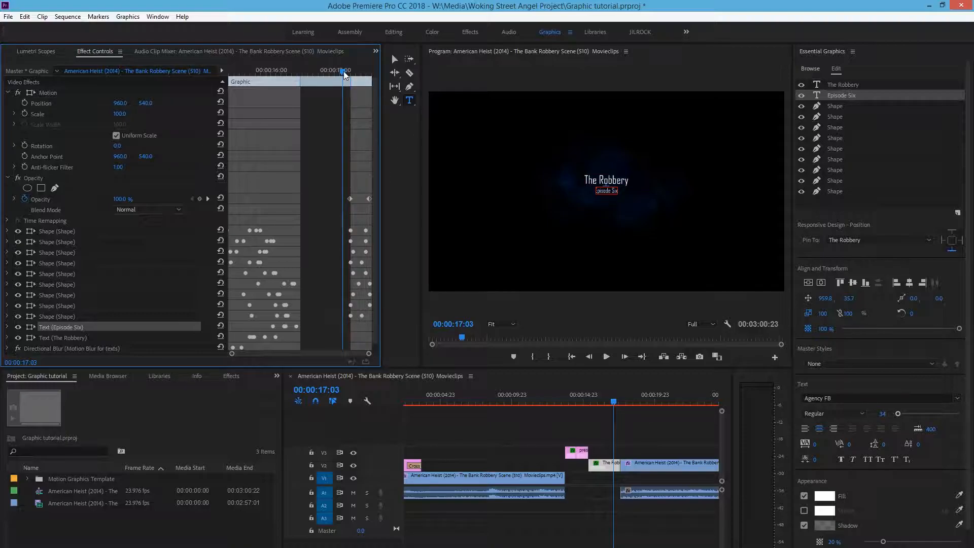
drag(344, 72, 230, 72)
click(24, 113)
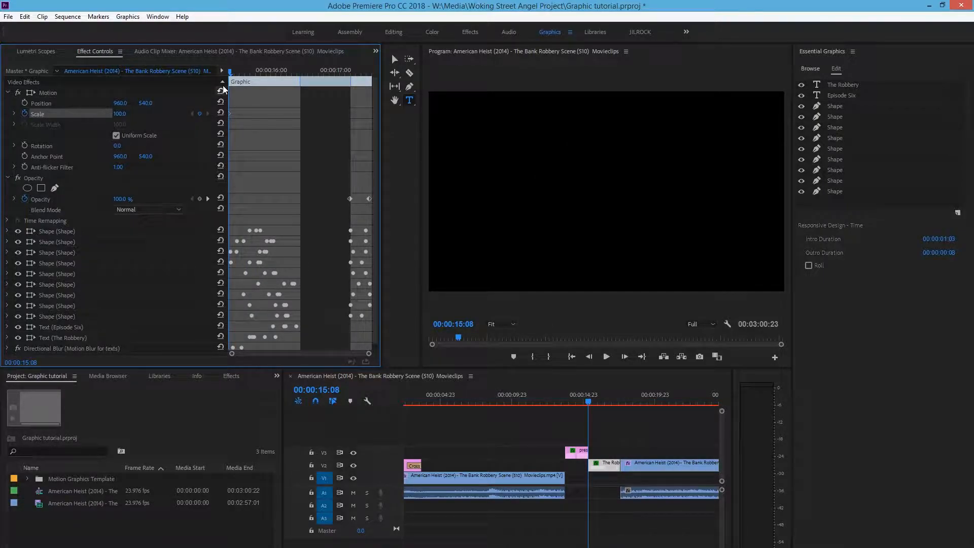
drag(230, 72, 369, 80)
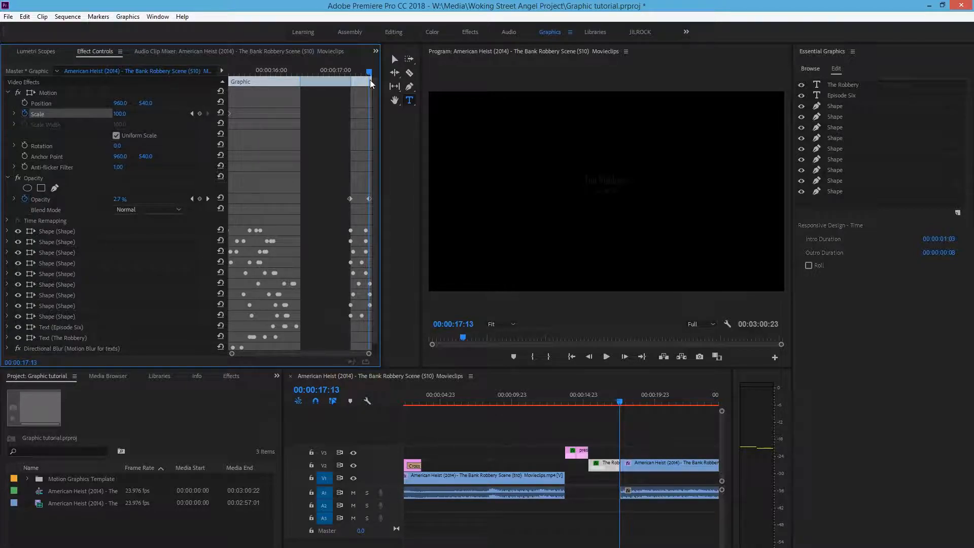
click(120, 113)
text(200)
key(Return)
Return to the start of The Robbery graphic and preview its scale animation
key(Up)
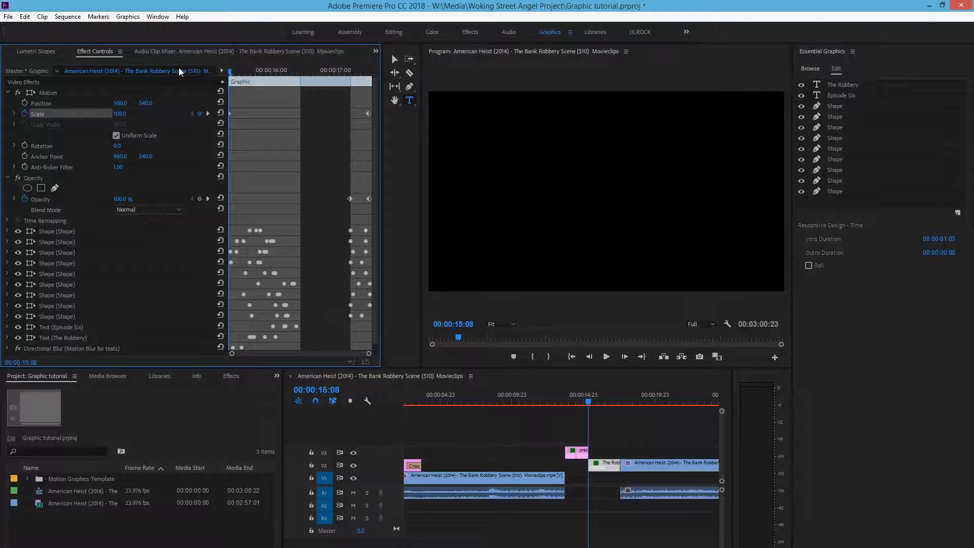
drag(629, 403, 610, 407)
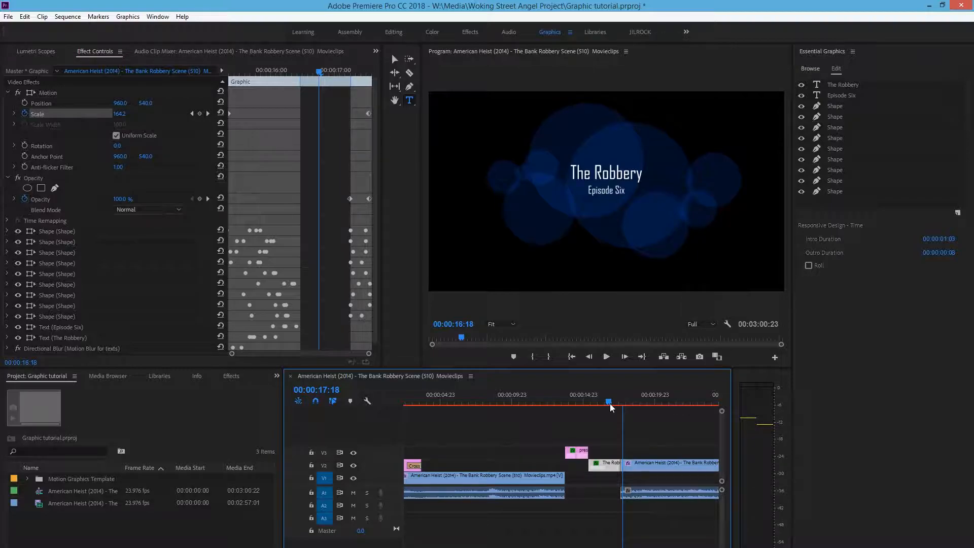
drag(610, 407, 608, 409)
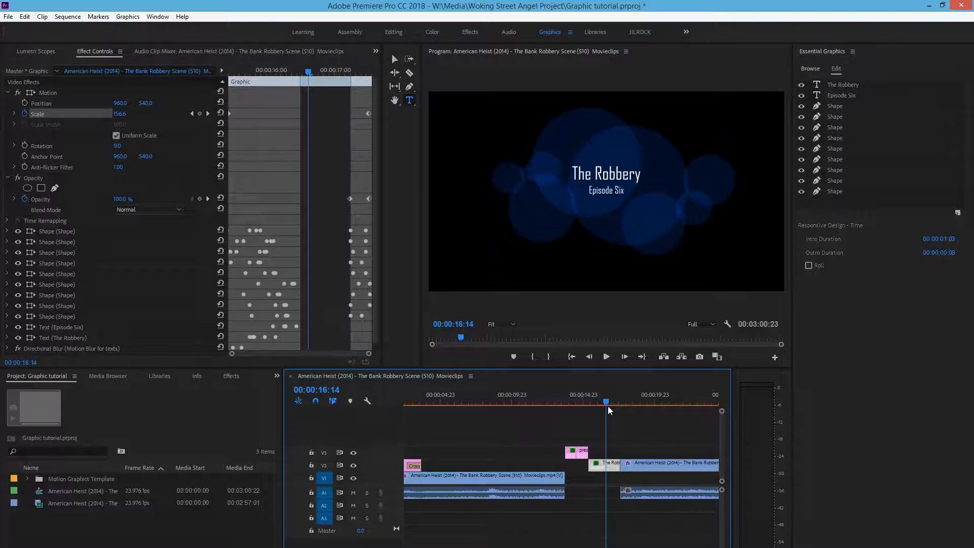
Extend The Robbery graphic to end at about 00:00:20:12, with the remaining movie clip moved to about 00:00:21:21, and play the title
drag(608, 405, 616, 405)
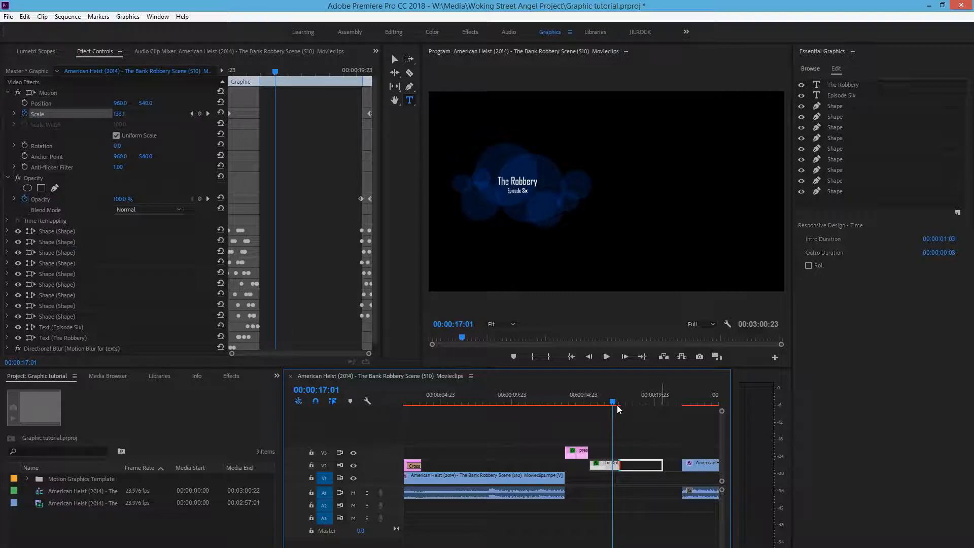
key(space)
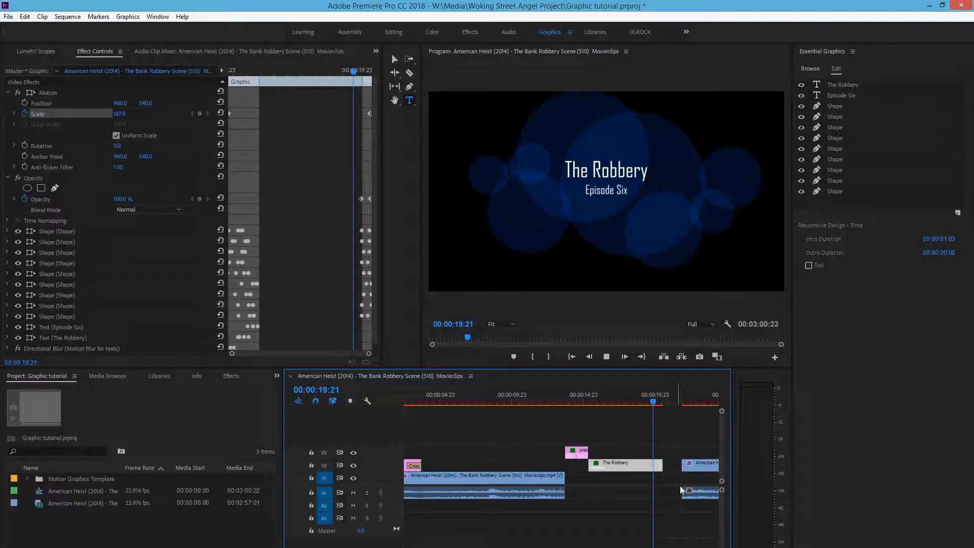
click(679, 485)
Play the sequence from its start to review all titles, and fit the whole sequence in the timeline
key(Home)
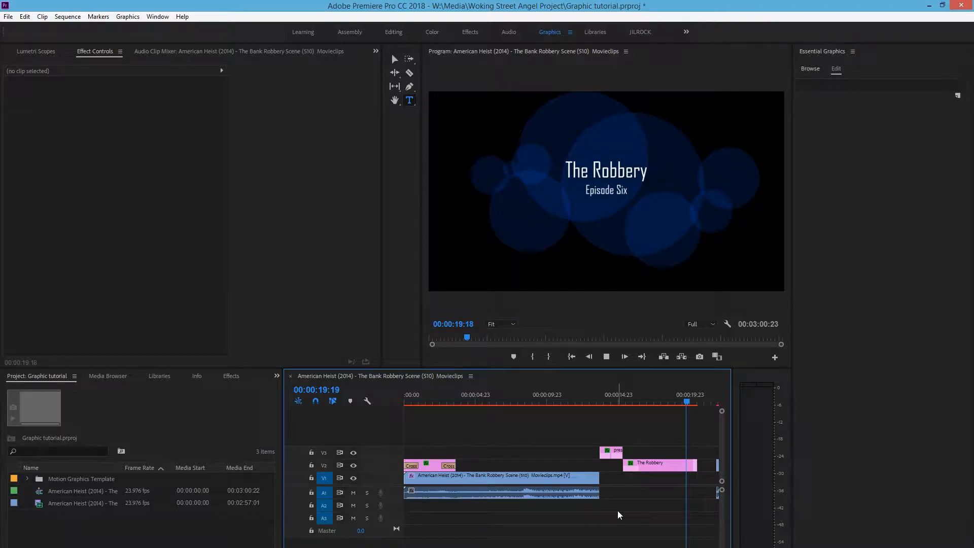
key(backslash)
key(space)
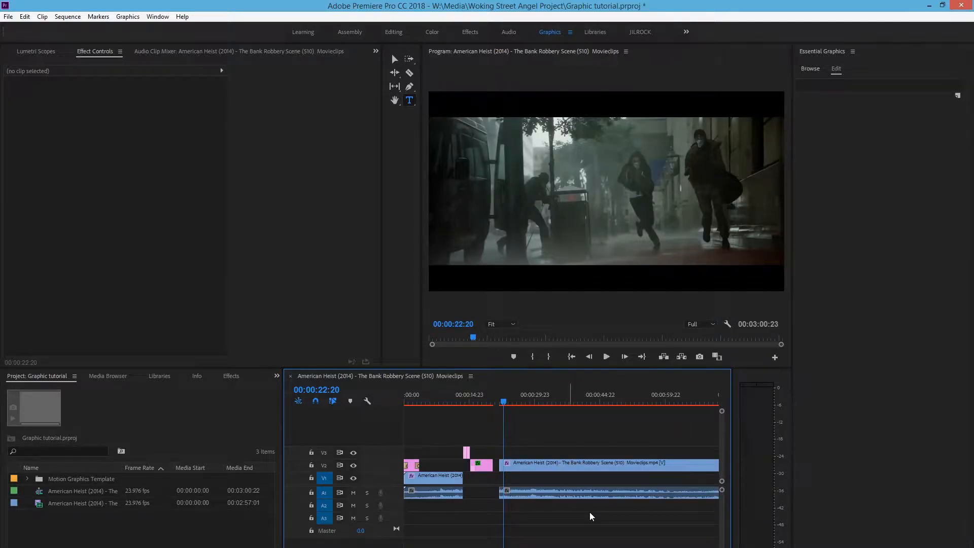